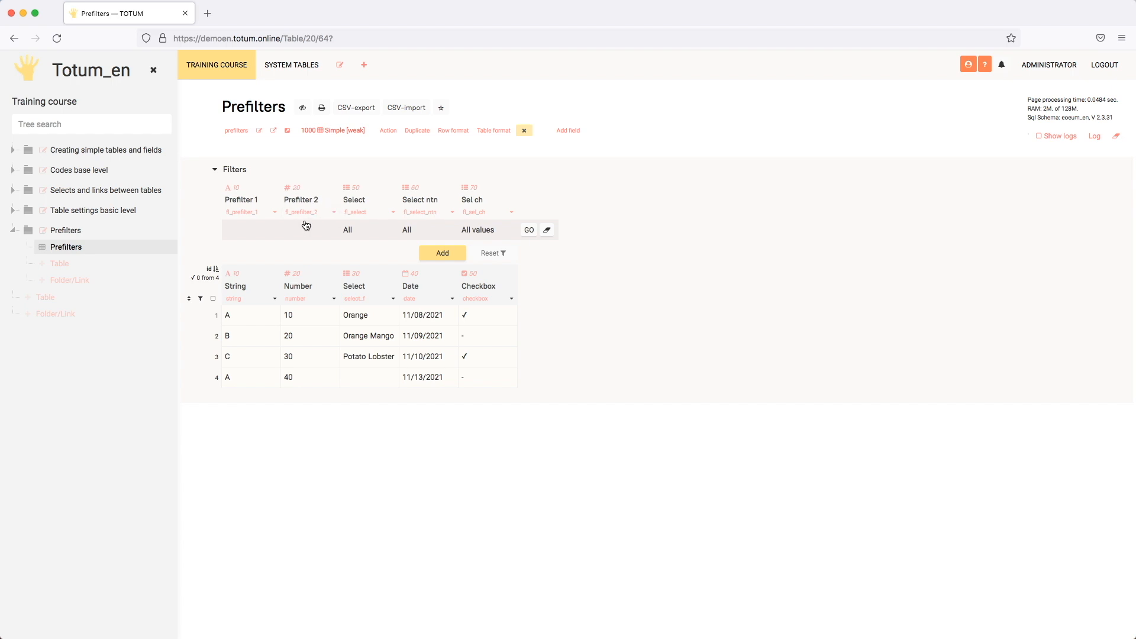
- Enable the Interval option with the value Starting in the Prefilter 2 field settings and save the field
{"action": "left_click", "coordinate": [334, 213]}
{"action": "scroll", "coordinate": [452, 343], "scroll_direction": "down", "scroll_amount": 5}
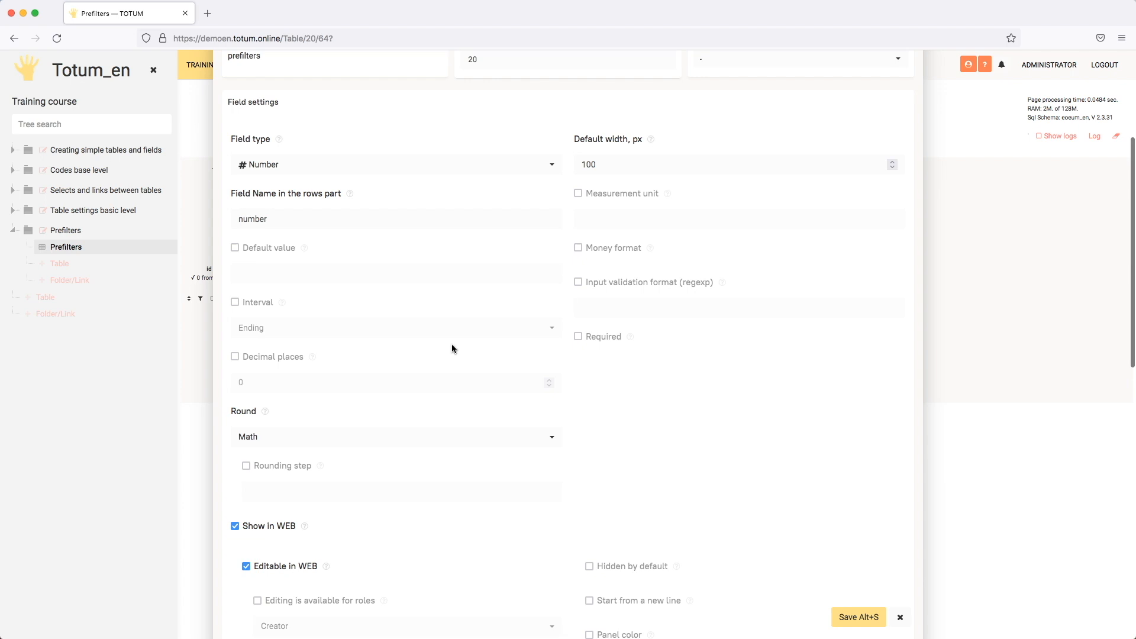
{"action": "left_click", "coordinate": [261, 294]}
{"action": "left_click", "coordinate": [297, 320]}
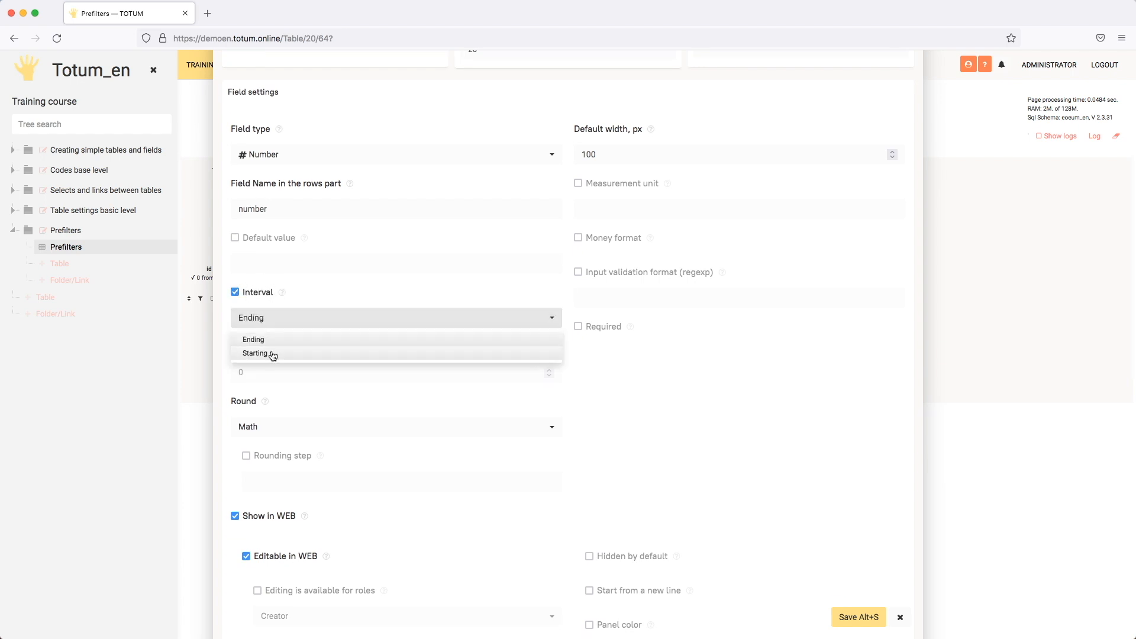
{"action": "left_click", "coordinate": [273, 355]}
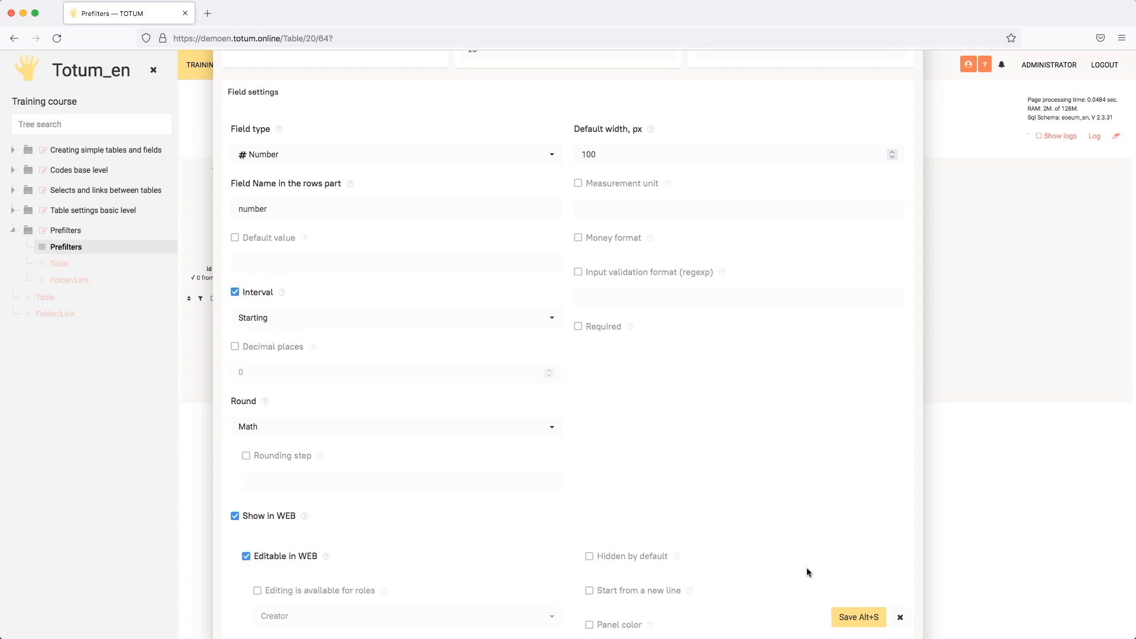
{"action": "left_click", "coordinate": [858, 617]}
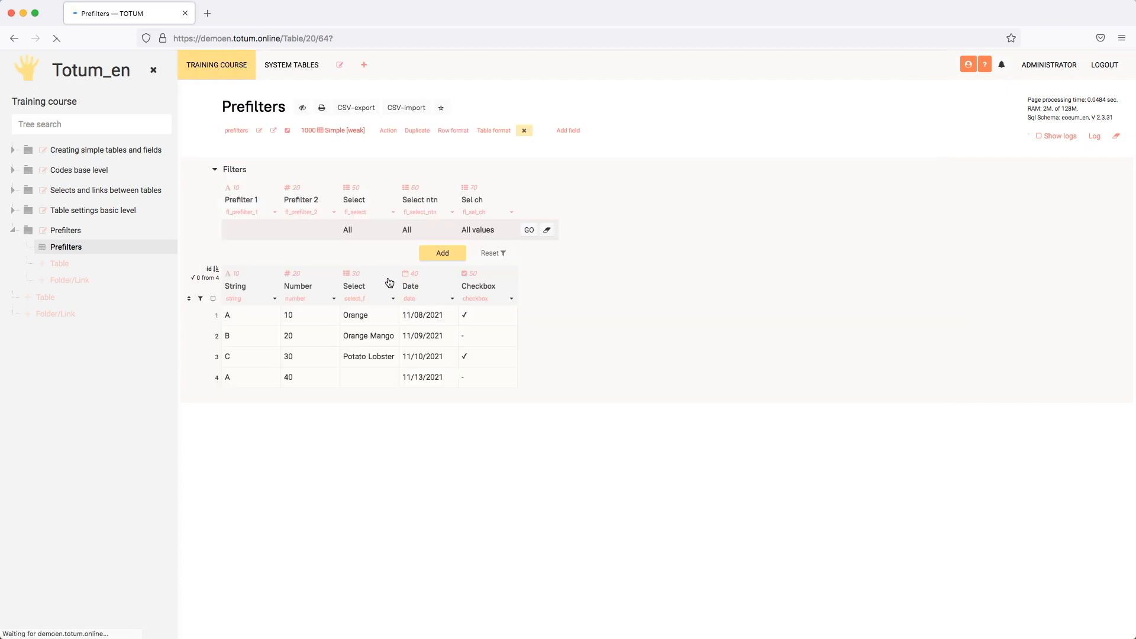
- Set the Prefilter 2 filter to 20 and apply it to the table
{"action": "left_click", "coordinate": [309, 231]}
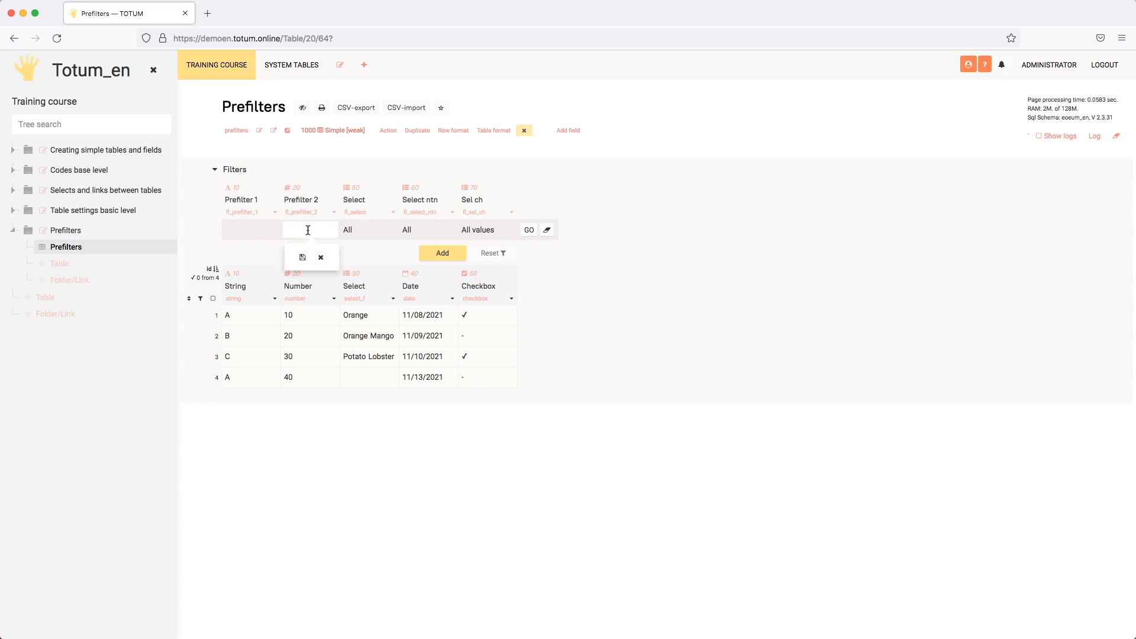
{"action": "key", "text": "Return"}
{"action": "left_click", "coordinate": [529, 230]}
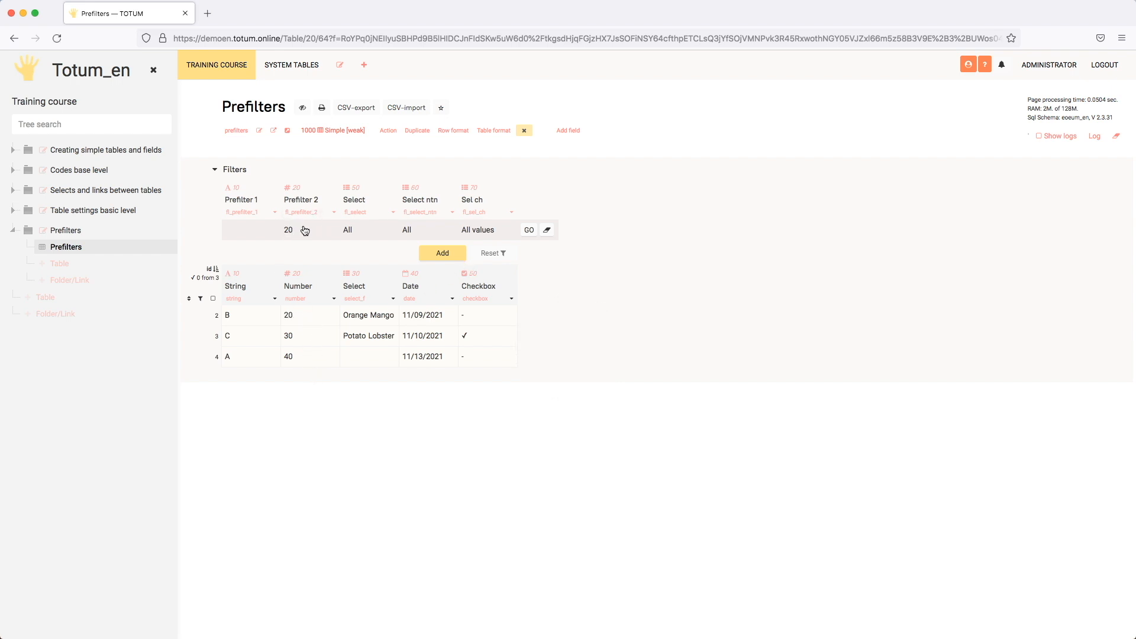
- Duplicate the Prefilter 2 field, with the title Prefilter 3 and the field name fl_prefilter_3
{"action": "left_click", "coordinate": [334, 212]}
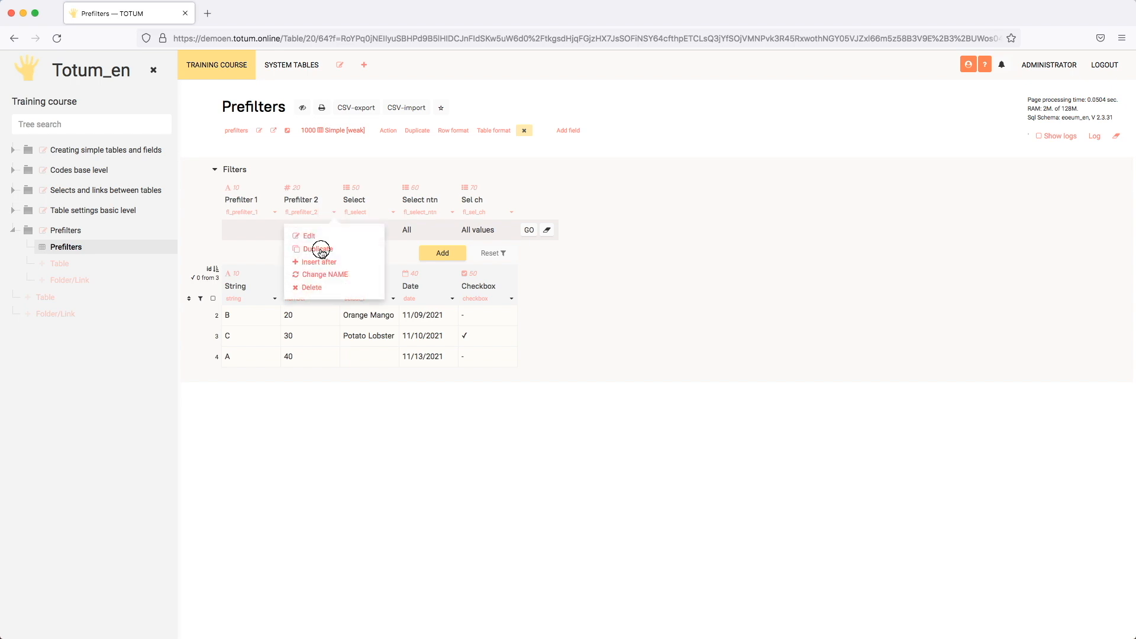
{"action": "left_click", "coordinate": [320, 251]}
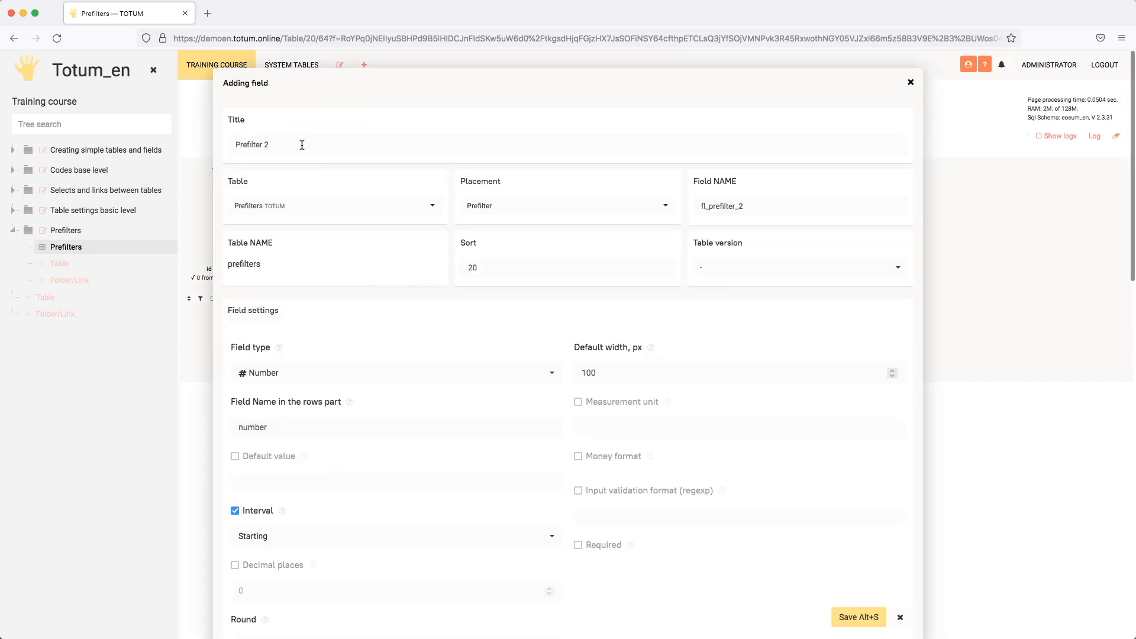
{"action": "left_click", "coordinate": [302, 145]}
{"action": "key", "text": "BackSpace"}
{"action": "type", "text": "3"}
{"action": "left_click", "coordinate": [789, 213]}
{"action": "key", "text": "BackSpace"}
{"action": "type", "text": "3"}
{"action": "left_click", "coordinate": [683, 323]}
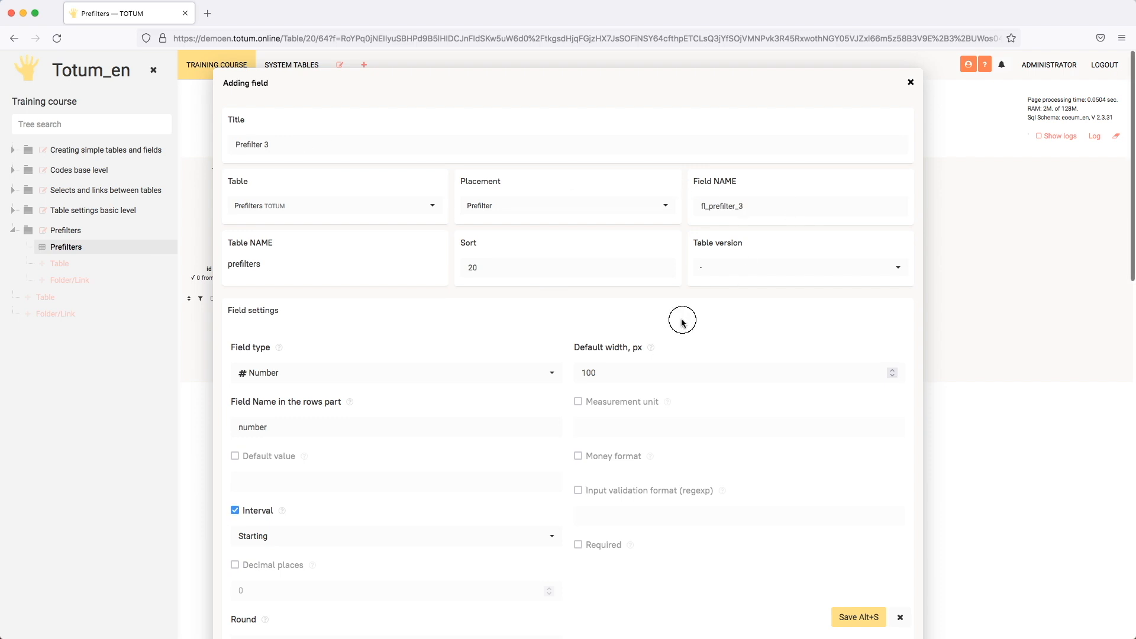
- Give the Prefilter 3 field sort value 25 and interval type Ending, and save it
{"action": "left_click", "coordinate": [487, 266]}
{"action": "key", "text": "BackSpace"}
{"action": "type", "text": "5"}
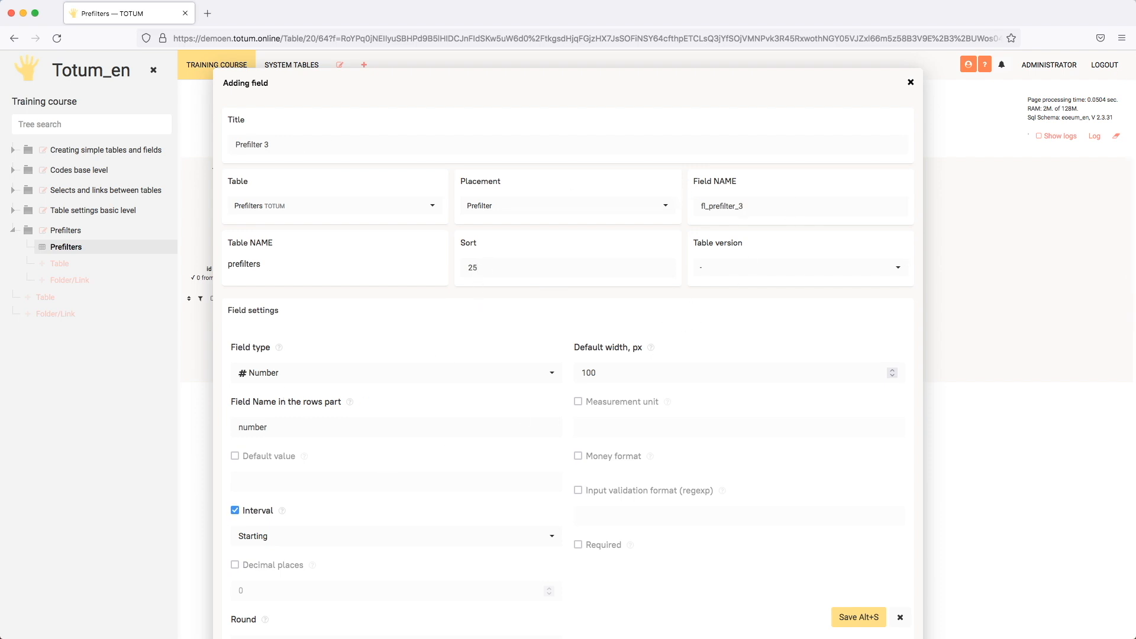
{"action": "left_click", "coordinate": [254, 535]}
{"action": "left_click", "coordinate": [261, 559]}
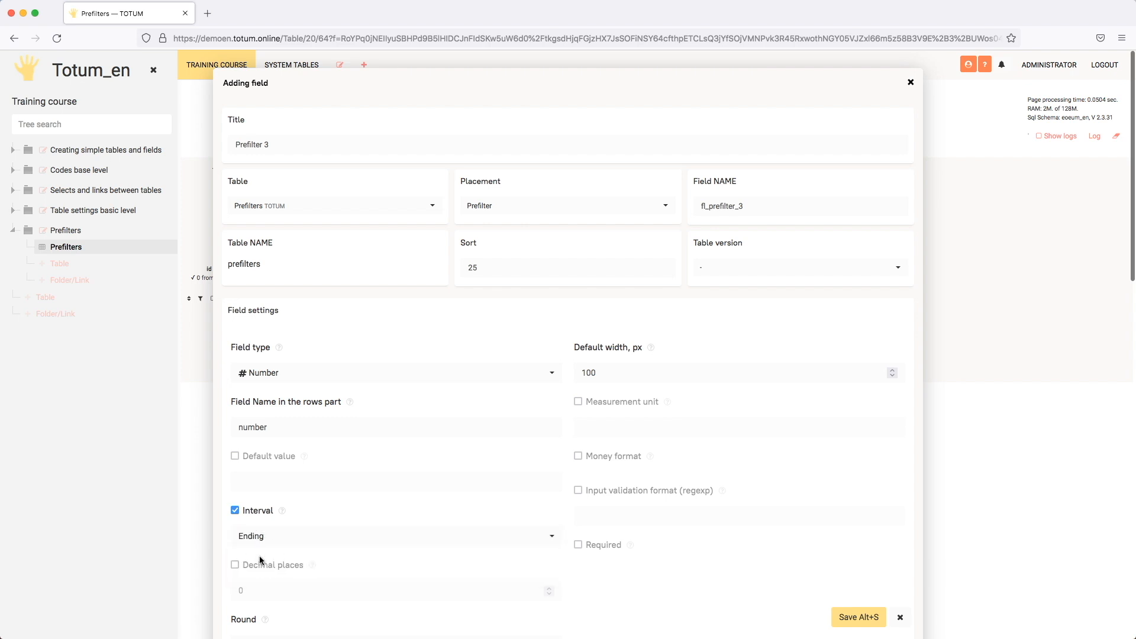
{"action": "left_click", "coordinate": [861, 617]}
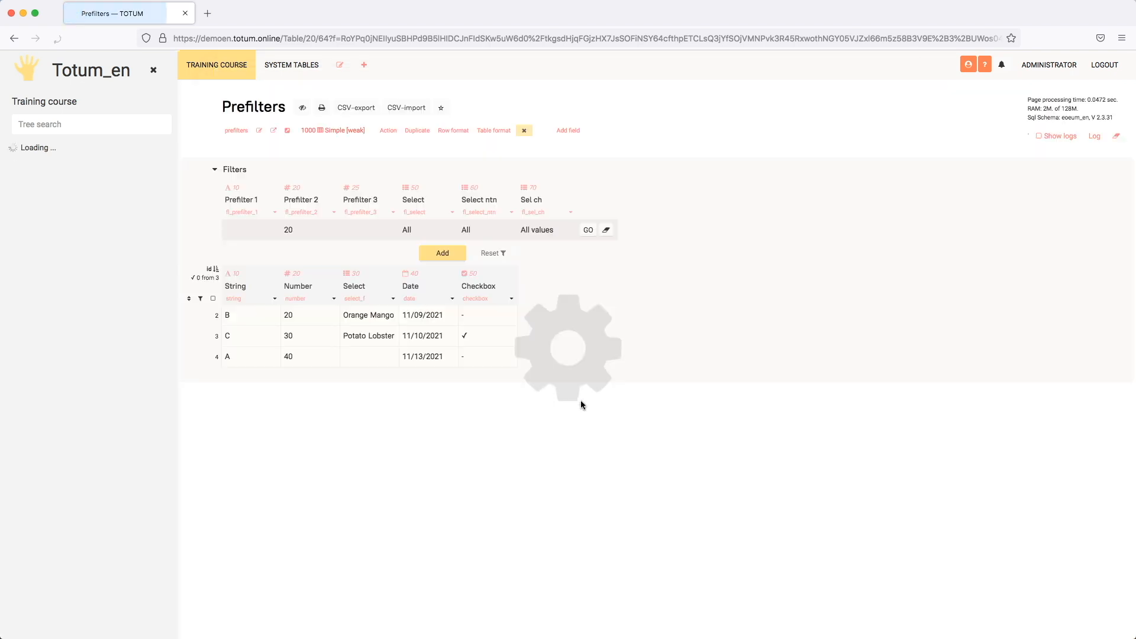
- Set the Prefilter 3 filter to 30 and apply it to the table
{"action": "left_click", "coordinate": [375, 231]}
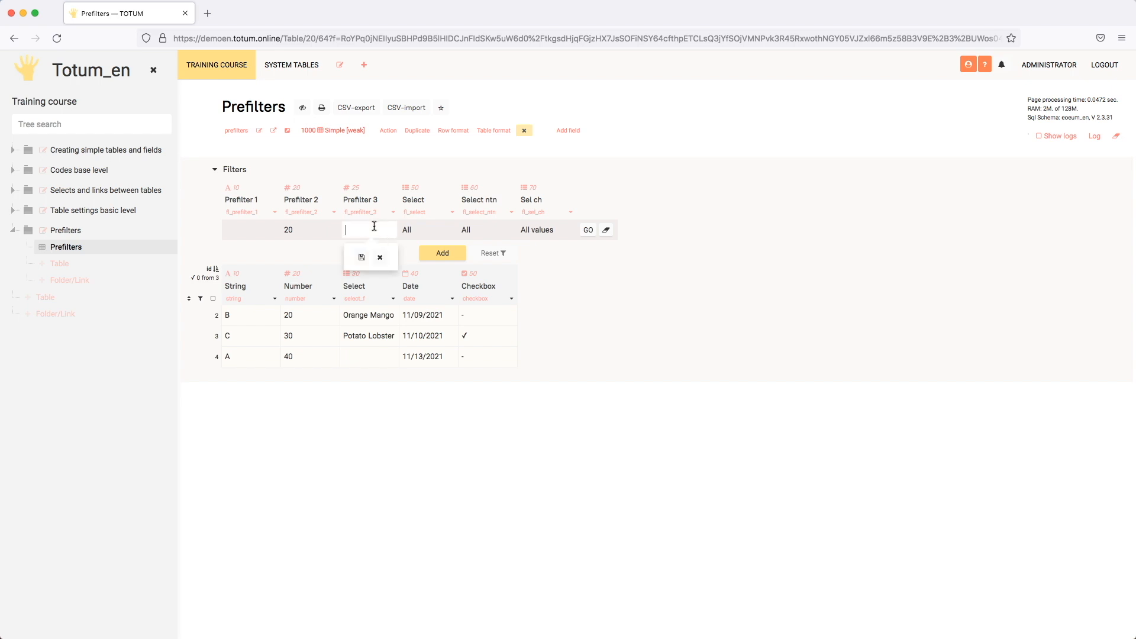
{"action": "type", "text": "30"}
{"action": "key", "text": "Return"}
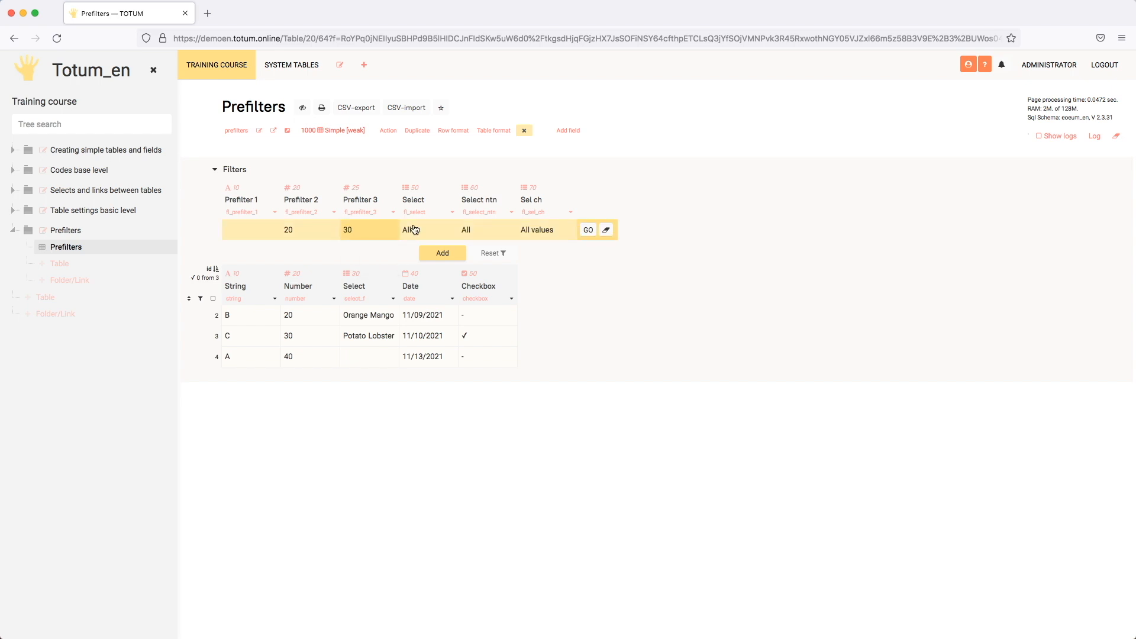
{"action": "left_click", "coordinate": [588, 230]}
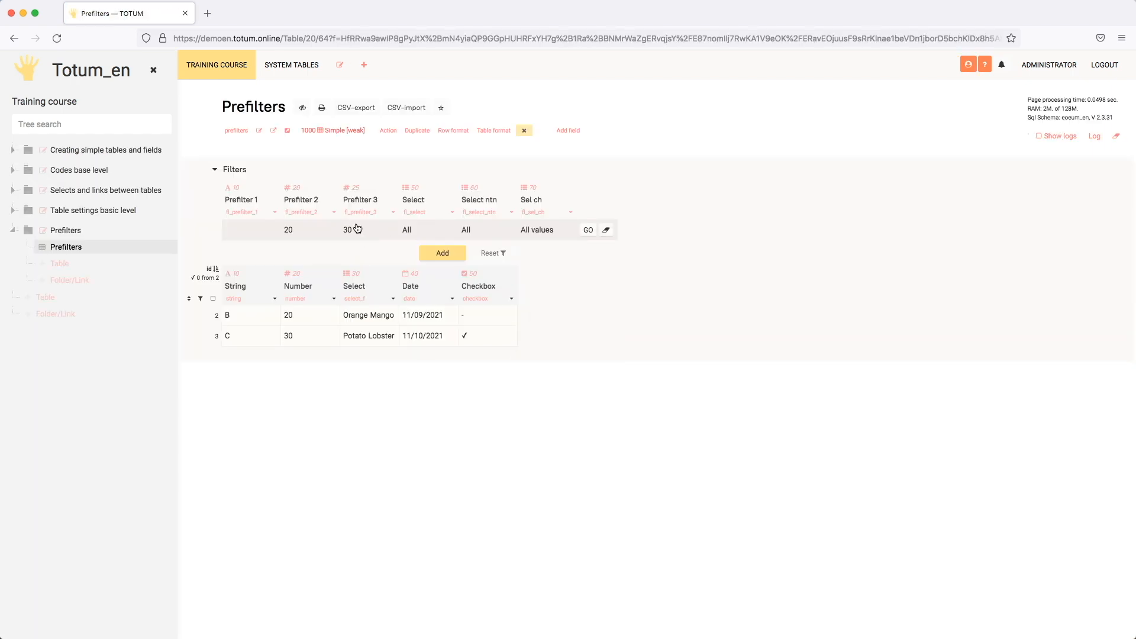
- Clear the value of the Prefilter 2 filter and reapply the filters
{"action": "left_click", "coordinate": [320, 228]}
{"action": "key", "text": "BackSpace"}
{"action": "key", "text": "Return"}
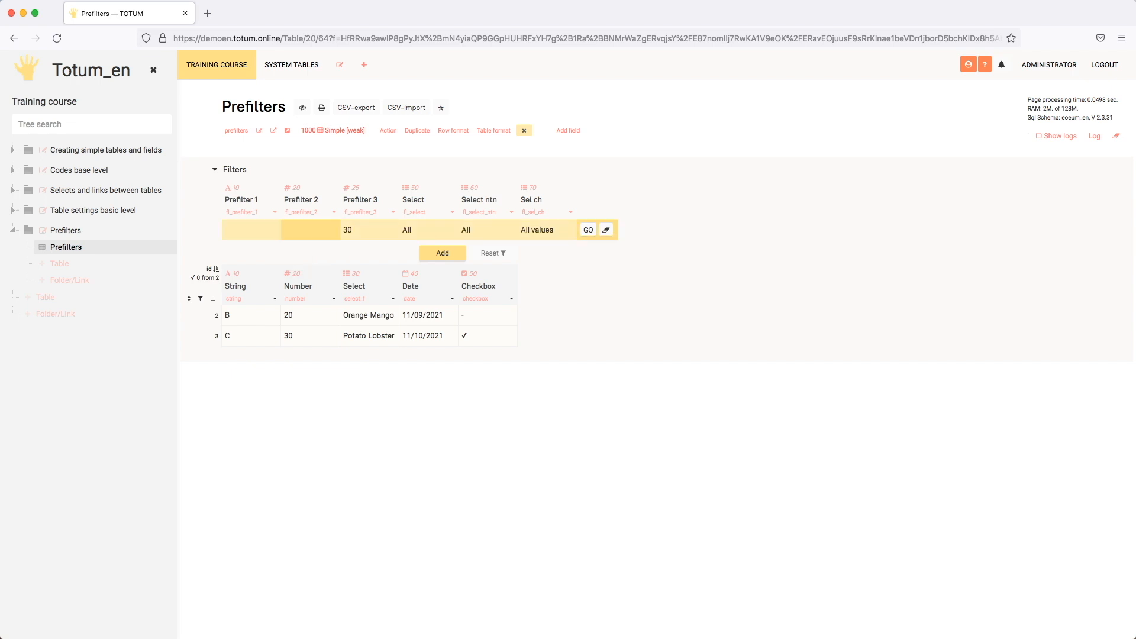
{"action": "left_click", "coordinate": [588, 229]}
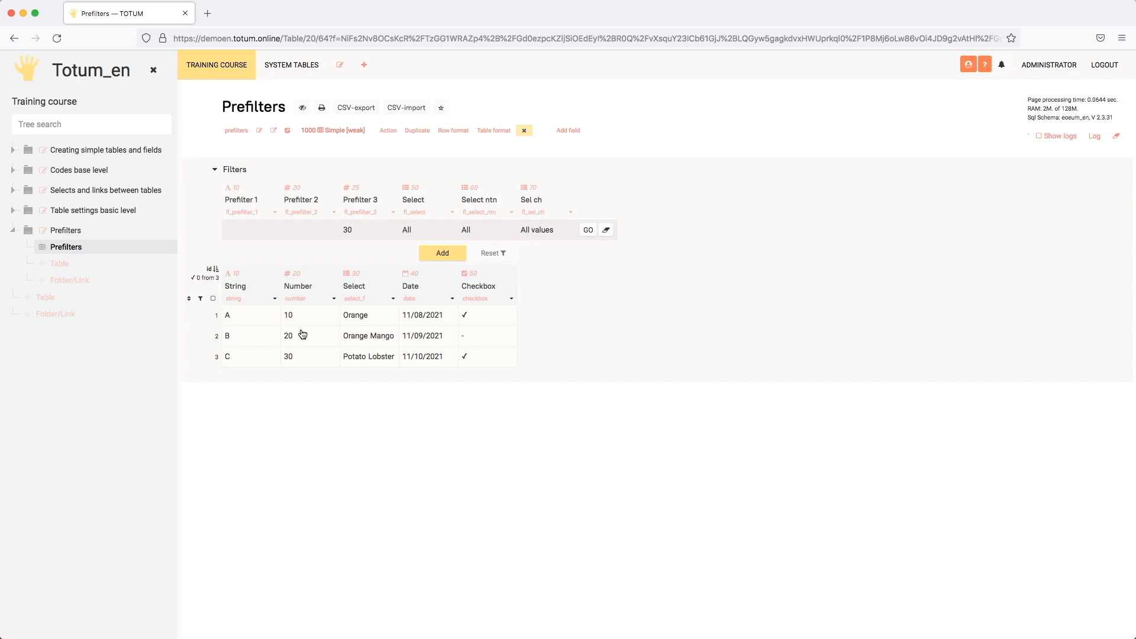
- Clear the value of the Prefilter 3 filter and reapply the filters
{"action": "double_click", "coordinate": [375, 228]}
{"action": "key", "text": "Return"}
{"action": "left_click", "coordinate": [587, 229]}
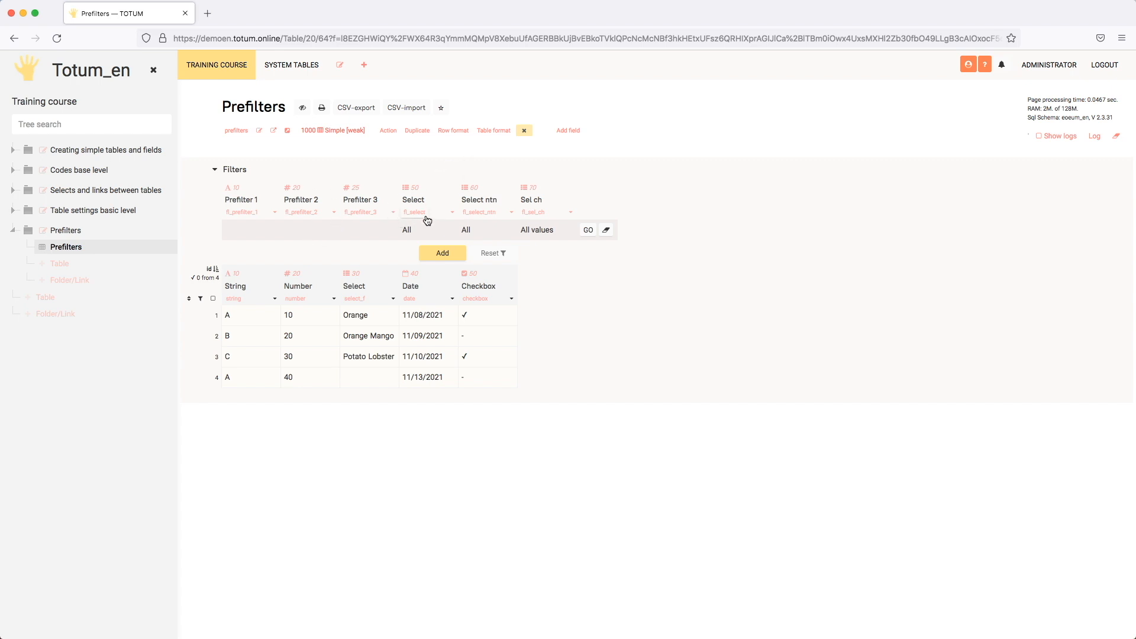
- Examine the settings available for the string-type Prefilter 1 field, and close them without changes
{"action": "left_click", "coordinate": [275, 212]}
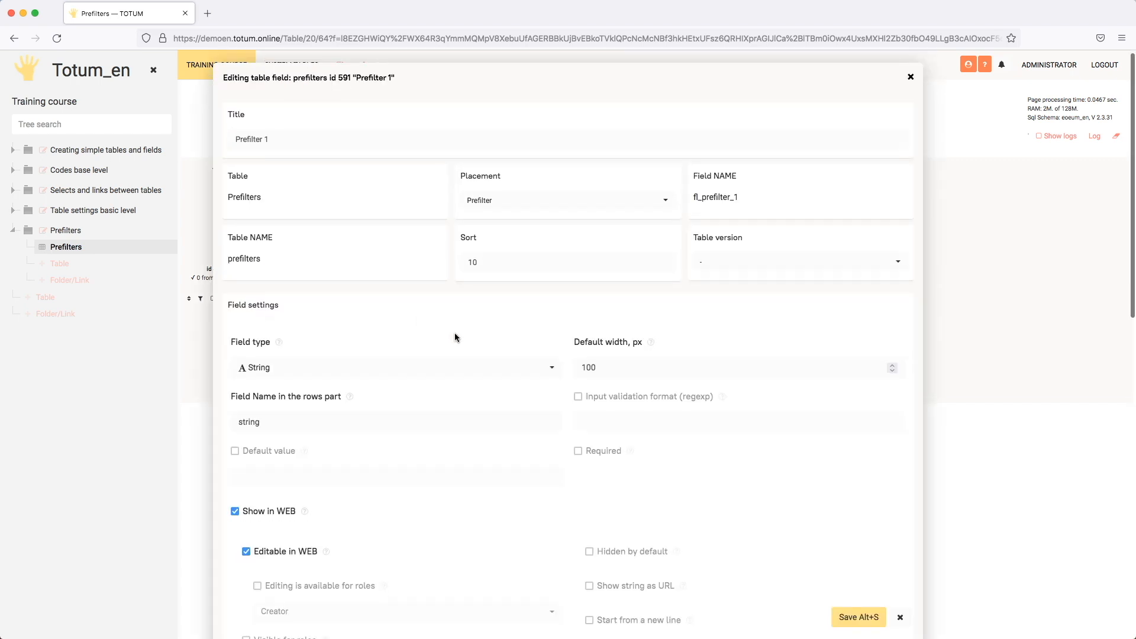
{"action": "scroll", "coordinate": [367, 508], "scroll_direction": "down", "scroll_amount": 3}
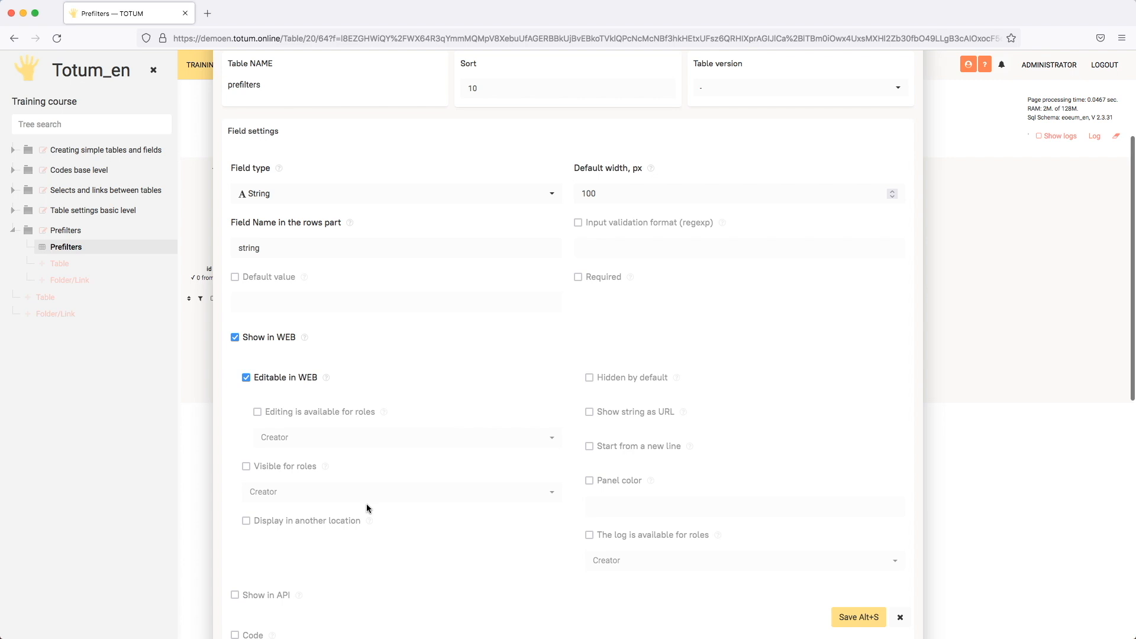
{"action": "left_click", "coordinate": [900, 617]}
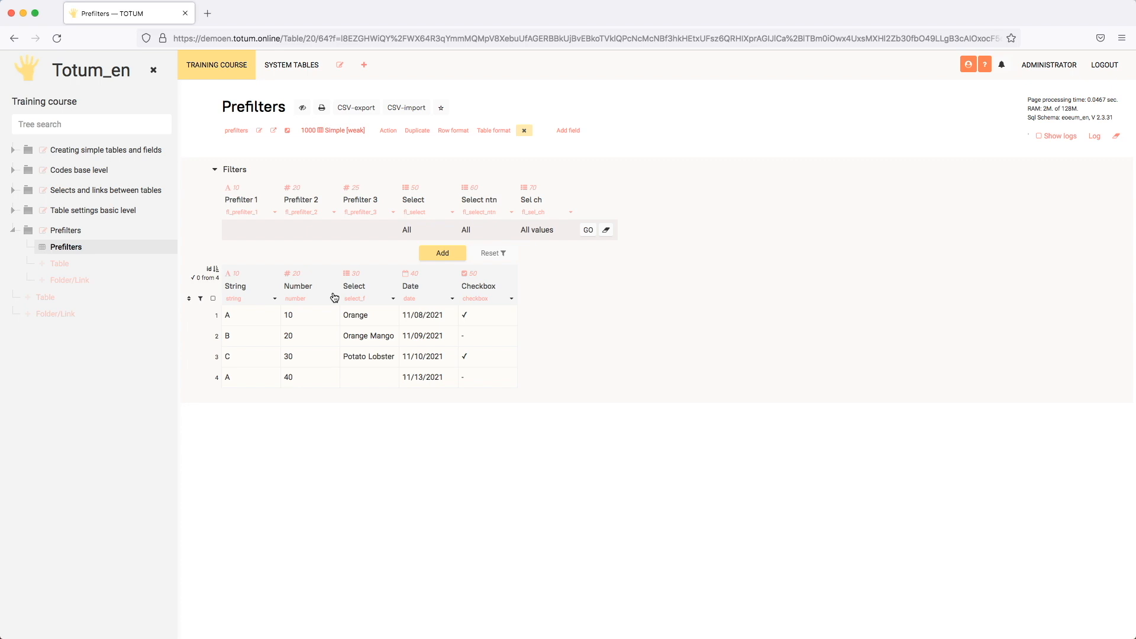
- Insert a Select-type prefilter field titled "Interv start sel" after Sel ch, linked to the rows-part field number
{"action": "left_click", "coordinate": [296, 300]}
{"action": "left_click", "coordinate": [570, 213]}
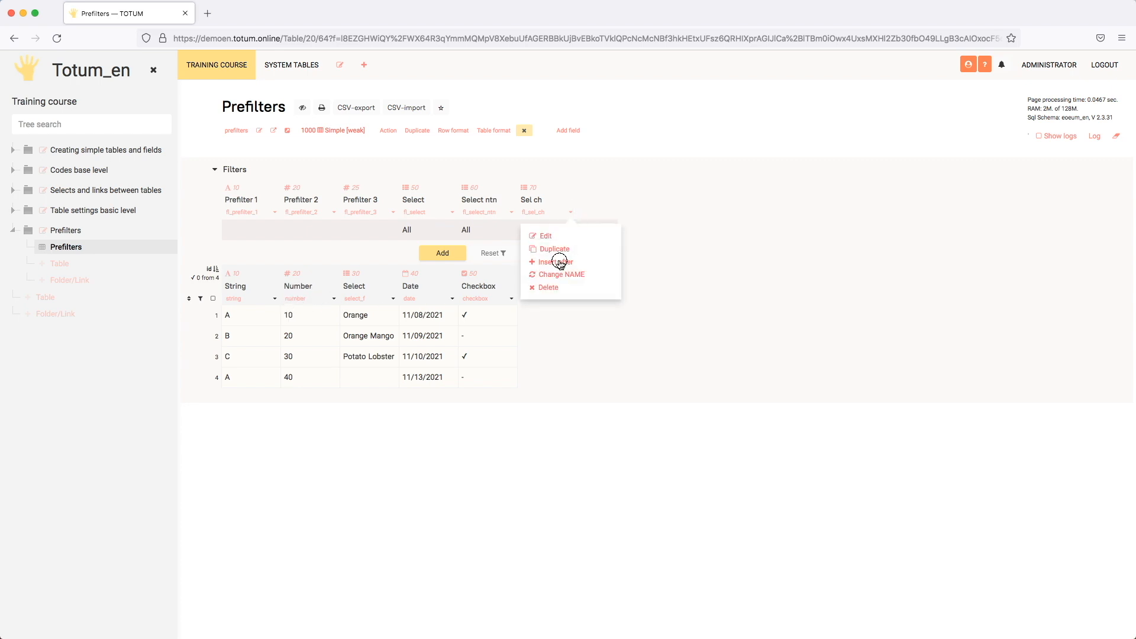
{"action": "left_click", "coordinate": [559, 261]}
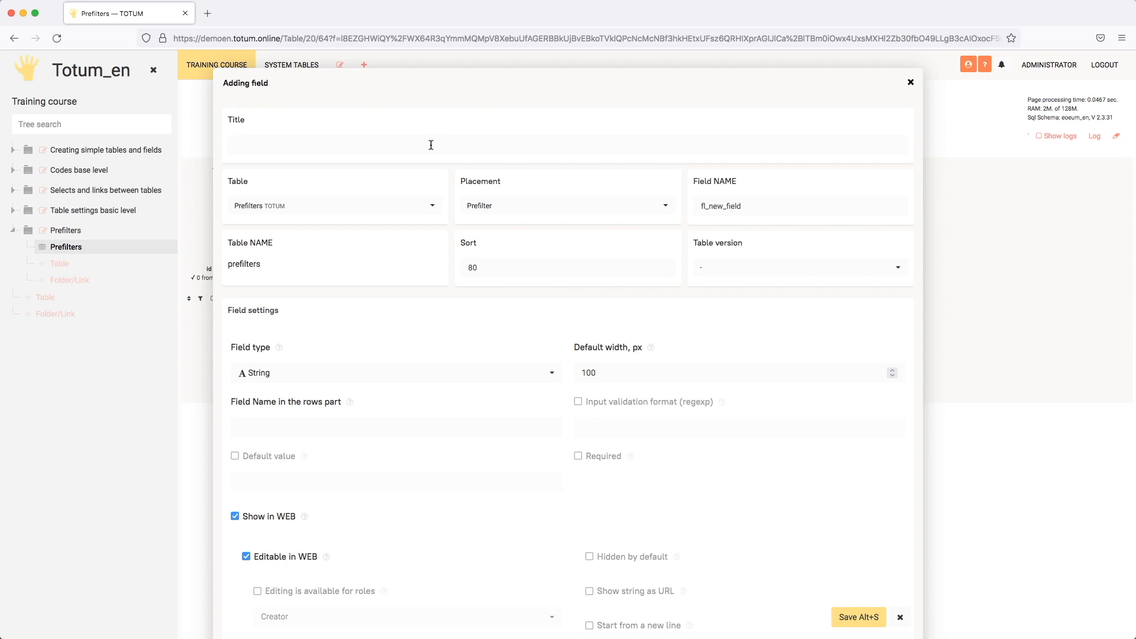
{"action": "type", "text": "Interv start sel"}
{"action": "left_click", "coordinate": [355, 371]}
{"action": "left_click", "coordinate": [294, 420]}
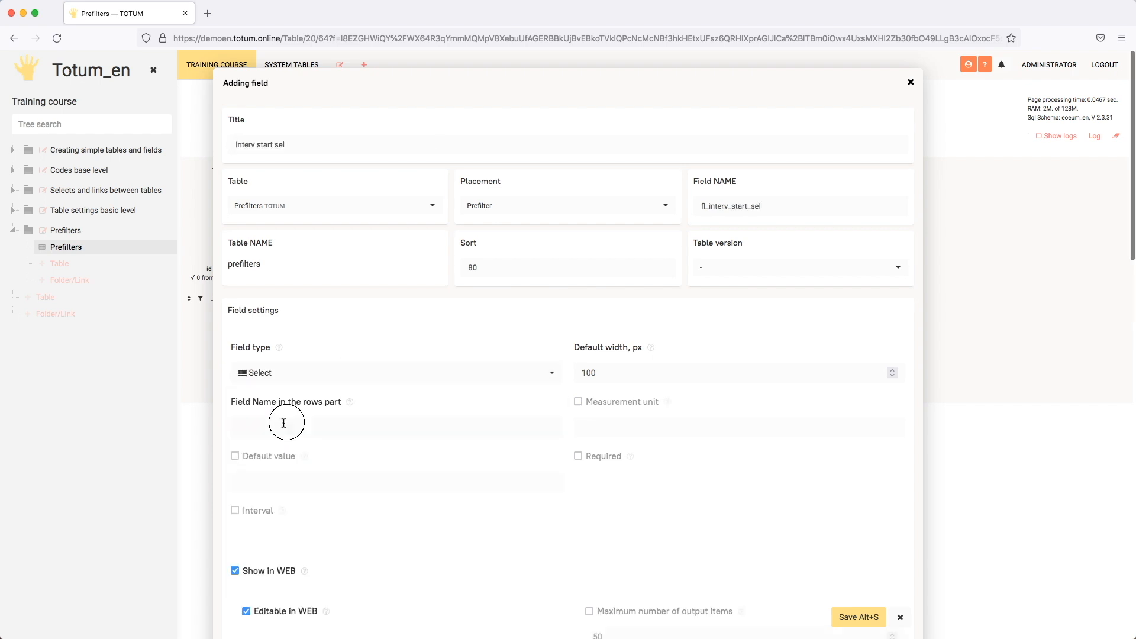
{"action": "left_click", "coordinate": [323, 423]}
{"action": "type", "text": "number"}
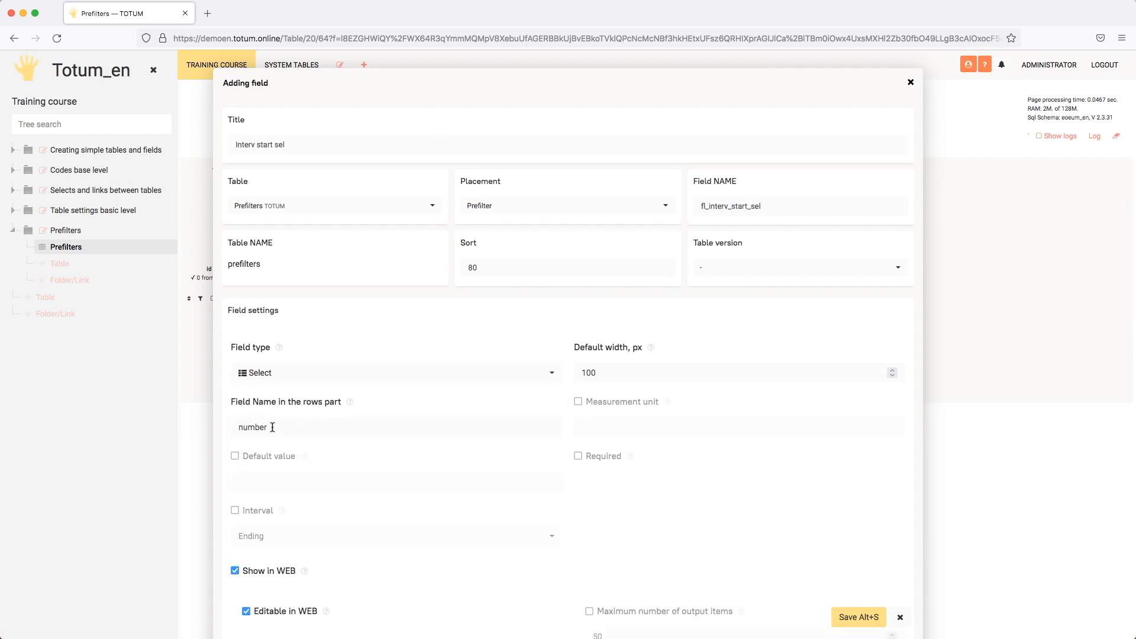
- Enable manual select creation for the new field and add the entry 20 with the value "From 20"
{"action": "scroll", "coordinate": [421, 332], "scroll_direction": "down", "scroll_amount": 12}
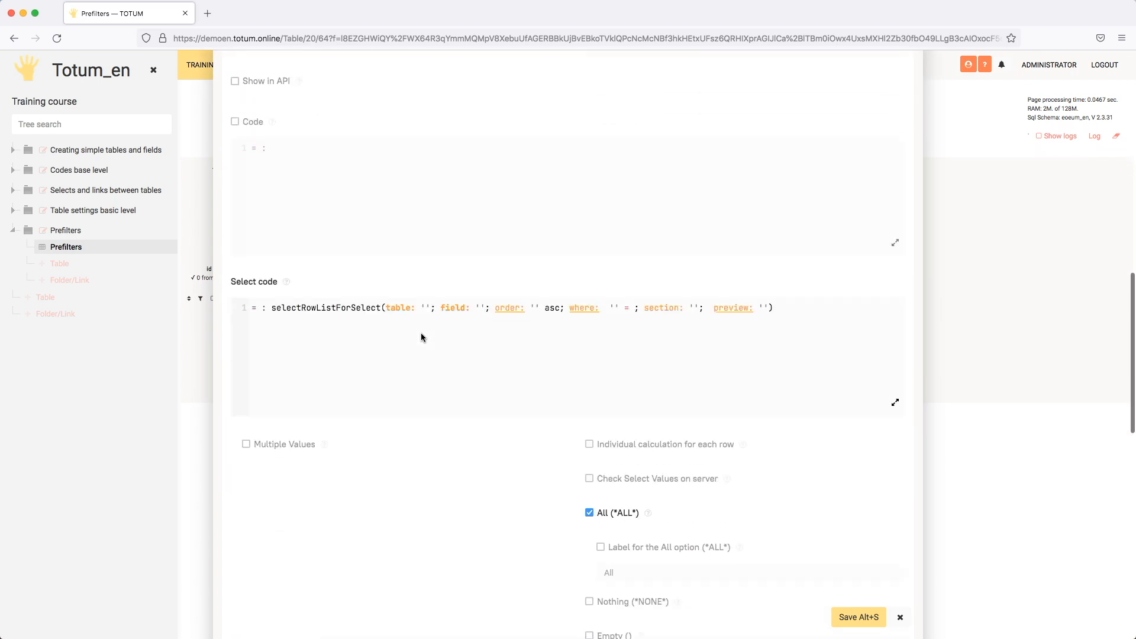
{"action": "scroll", "coordinate": [415, 392], "scroll_direction": "down", "scroll_amount": 1}
{"action": "left_click", "coordinate": [274, 389]}
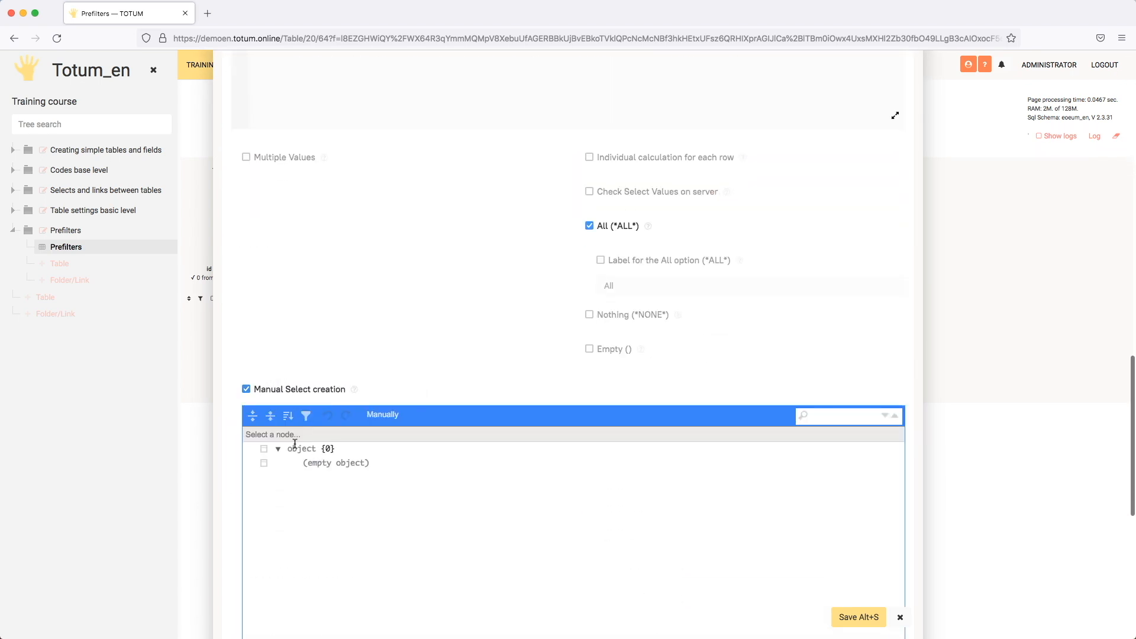
{"action": "left_click", "coordinate": [265, 463]}
{"action": "left_click", "coordinate": [324, 478]}
{"action": "left_click", "coordinate": [342, 460]}
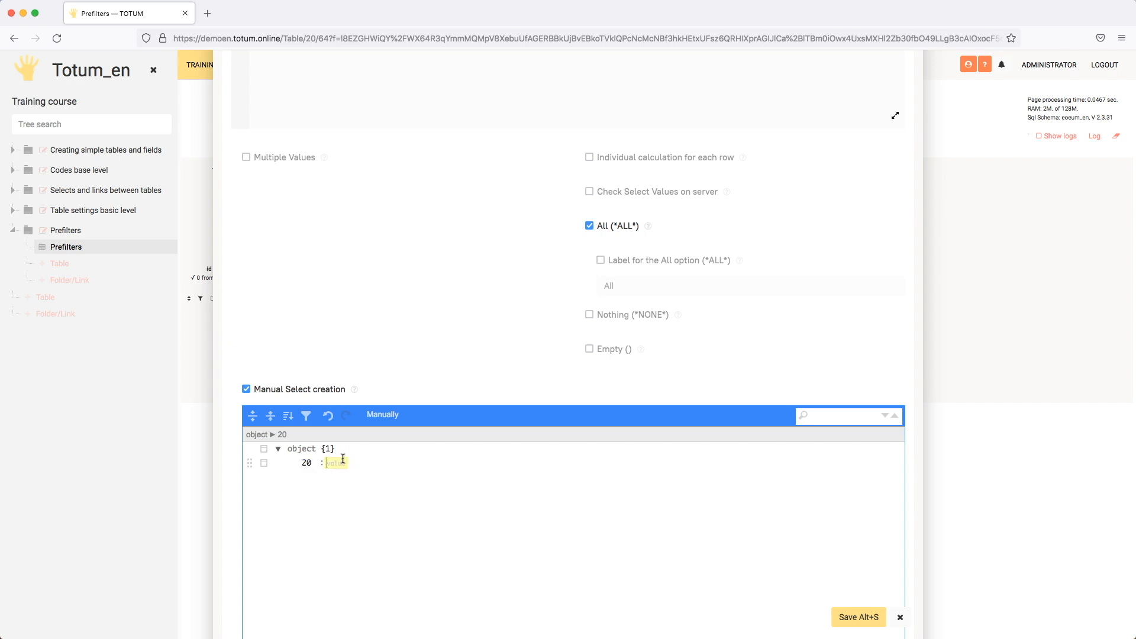
{"action": "type", "text": "From 20"}
- Add a second manual select entry 30 with the value "From 30"
{"action": "left_click", "coordinate": [264, 462]}
{"action": "left_click", "coordinate": [279, 494]}
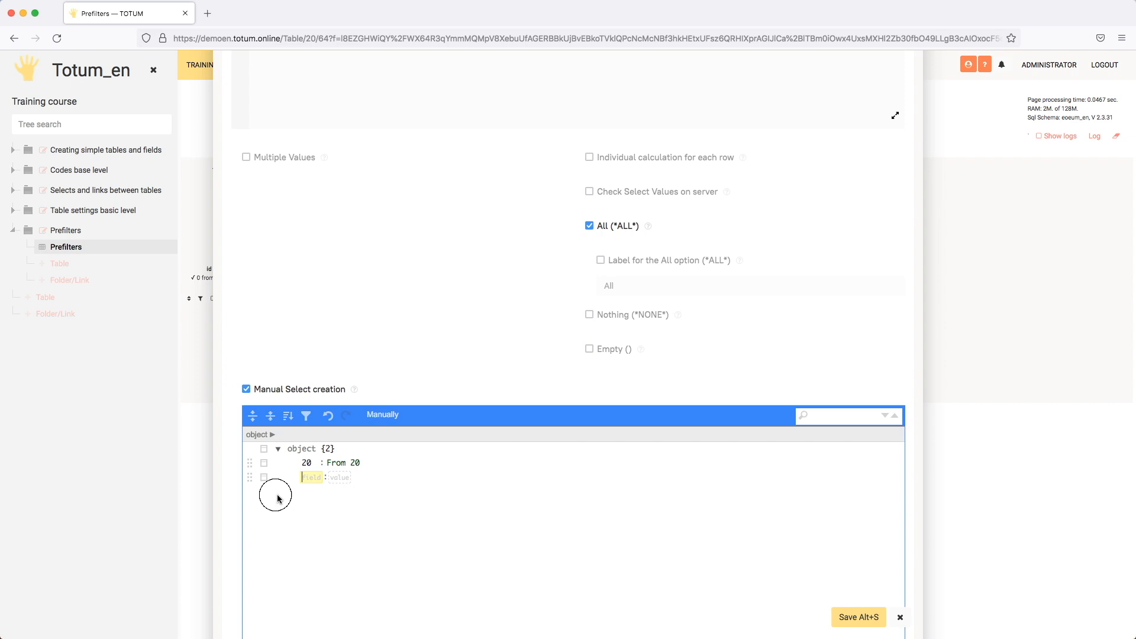
{"action": "type", "text": "30"}
{"action": "key", "text": "Tab"}
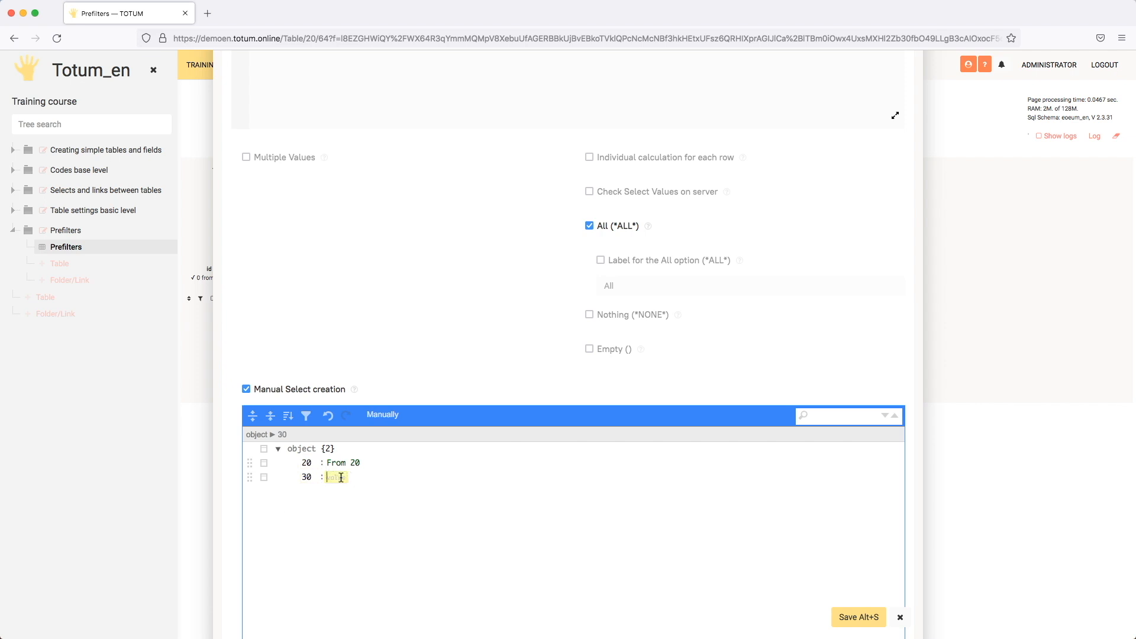
{"action": "type", "text": "From 30"}
- Enable the Interval option with the value Starting for the new select field and save it
{"action": "scroll", "coordinate": [378, 509], "scroll_direction": "up", "scroll_amount": 1}
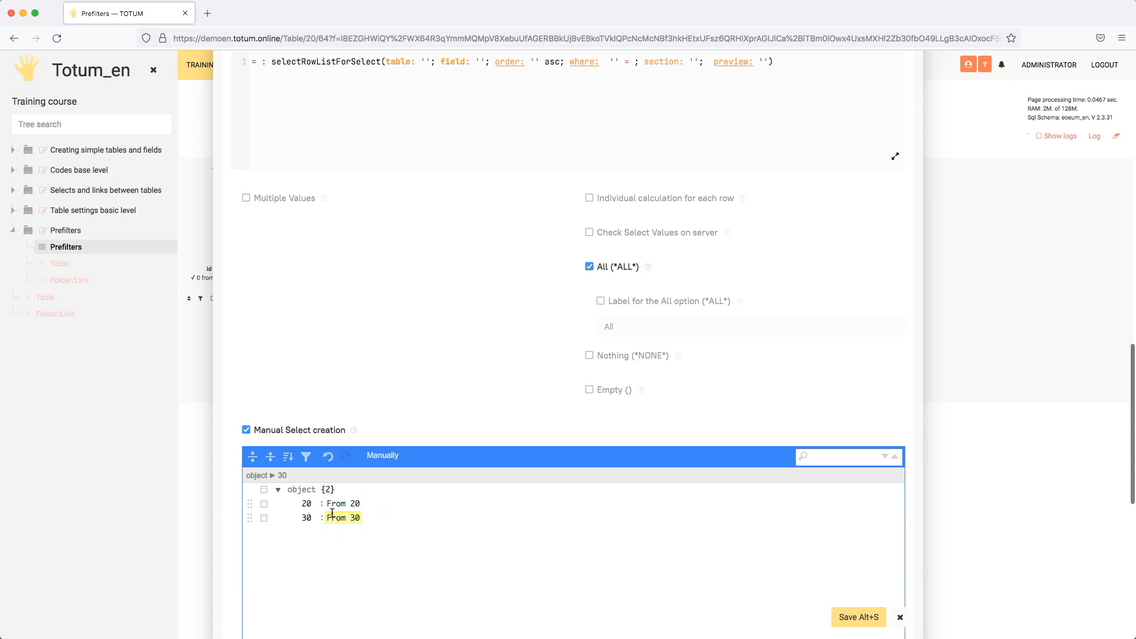
{"action": "scroll", "coordinate": [400, 489], "scroll_direction": "up", "scroll_amount": 10}
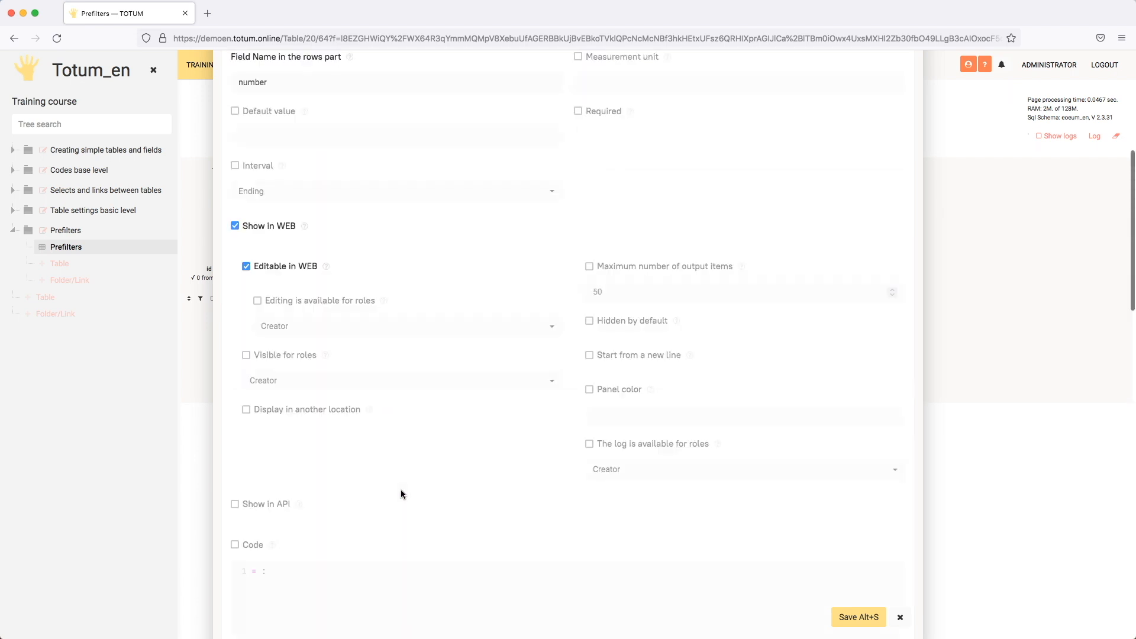
{"action": "left_click", "coordinate": [235, 339]}
{"action": "left_click", "coordinate": [294, 366]}
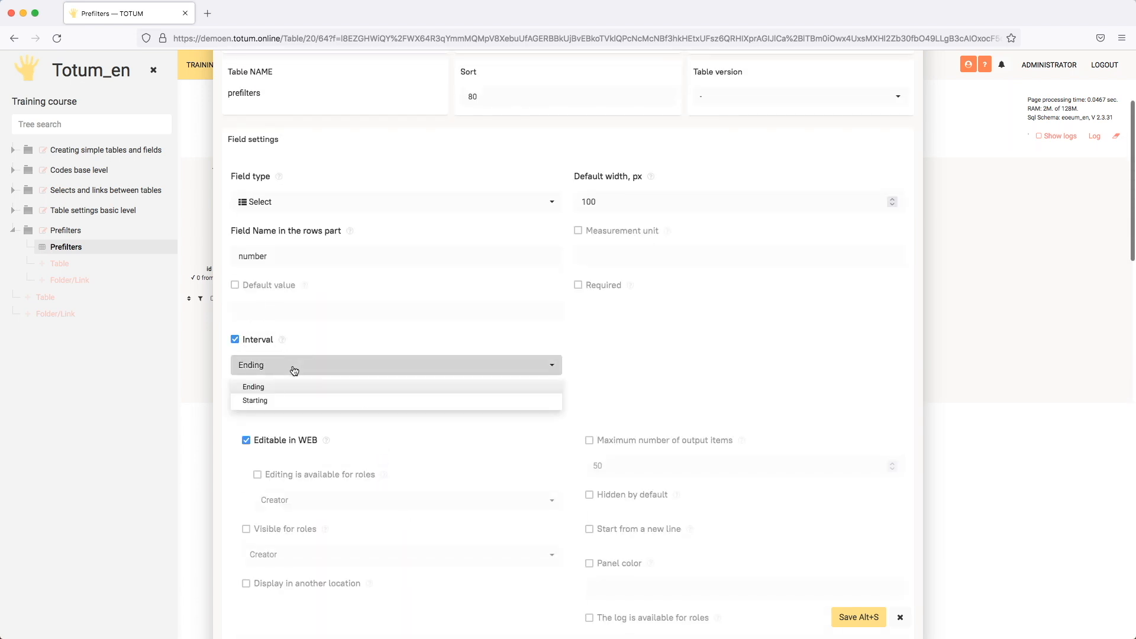
{"action": "left_click", "coordinate": [274, 403]}
{"action": "left_click", "coordinate": [854, 618]}
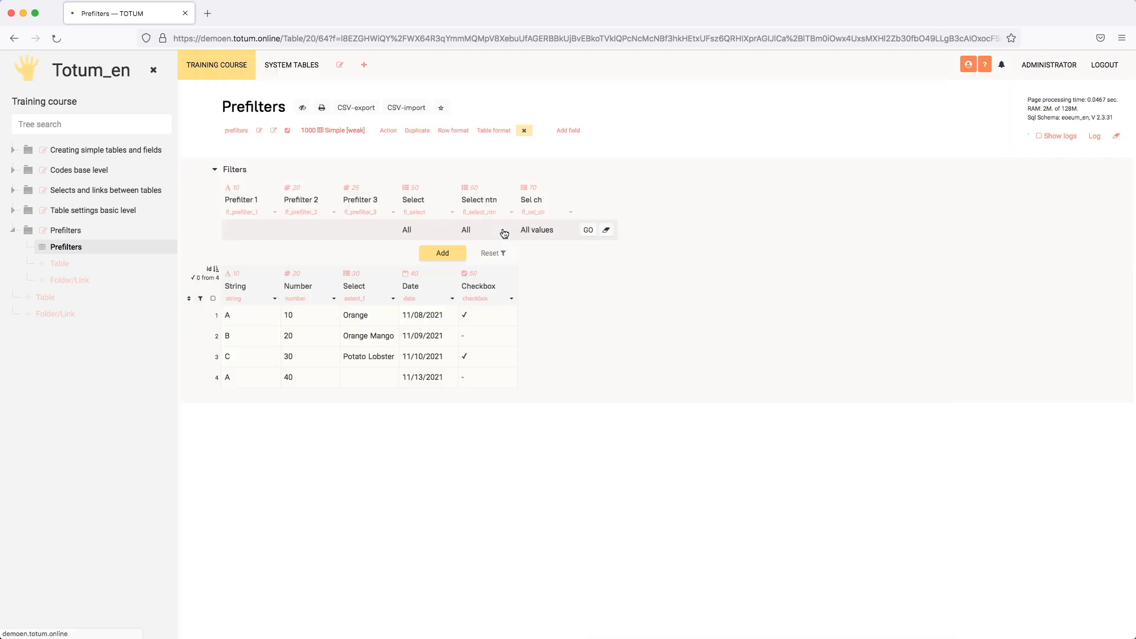
- Enable the Empty option for the Interv start sel prefilter, give it the custom label "All", and save the field
{"action": "left_click", "coordinate": [614, 234]}
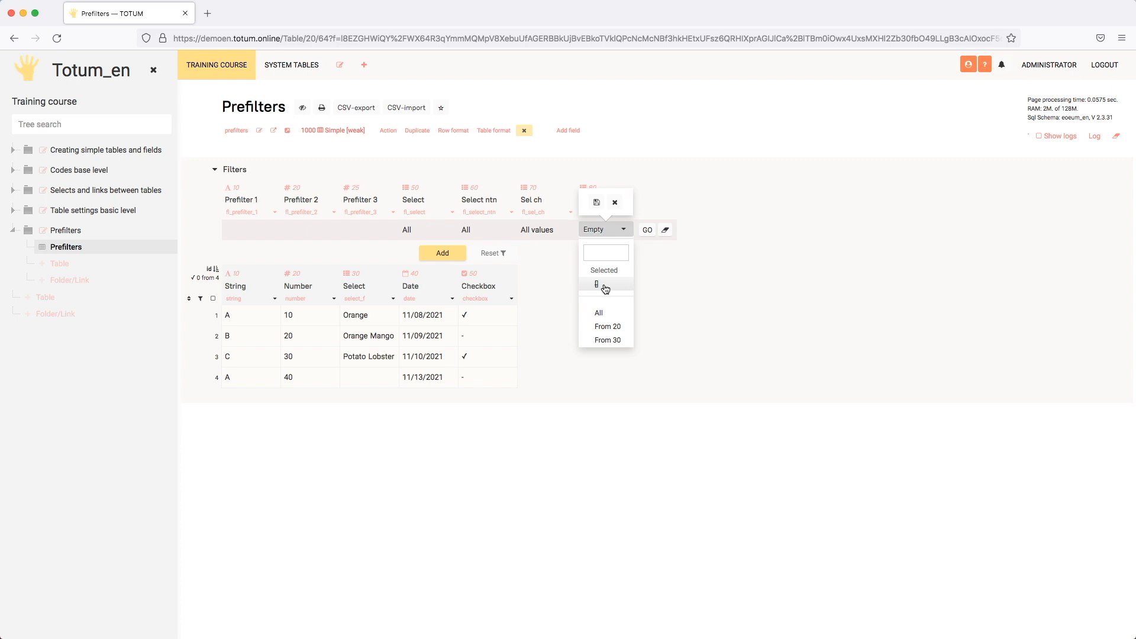
{"action": "left_click", "coordinate": [657, 306]}
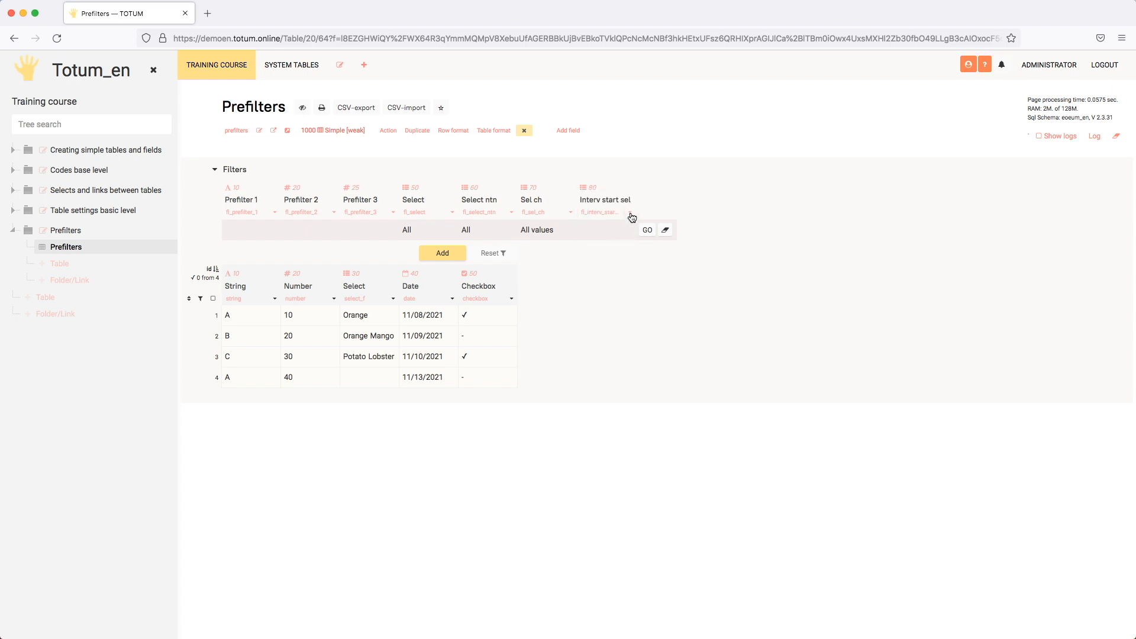
{"action": "left_click", "coordinate": [630, 213]}
{"action": "scroll", "coordinate": [678, 403], "scroll_direction": "down", "scroll_amount": 15}
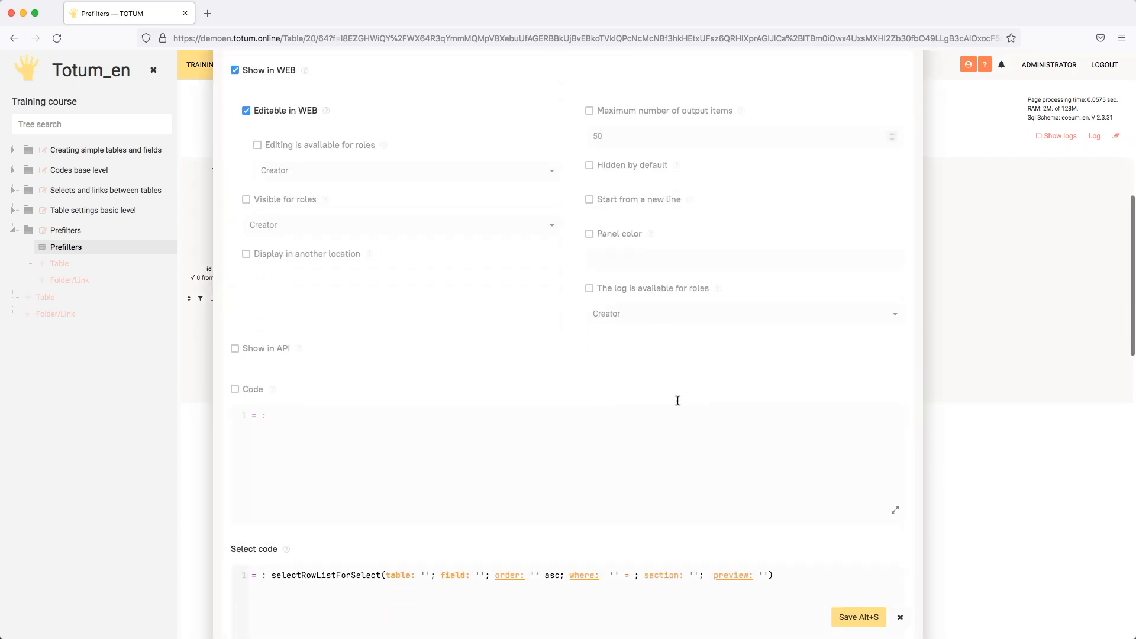
{"action": "scroll", "coordinate": [678, 405], "scroll_direction": "down", "scroll_amount": 2}
{"action": "left_click", "coordinate": [626, 261]}
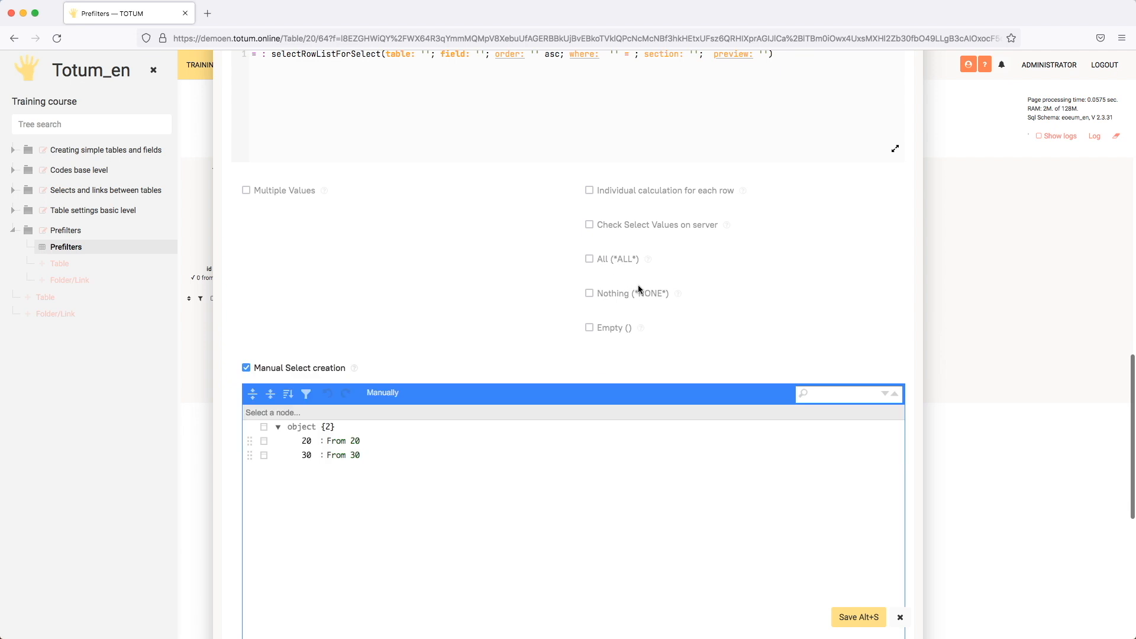
{"action": "left_click", "coordinate": [609, 327]}
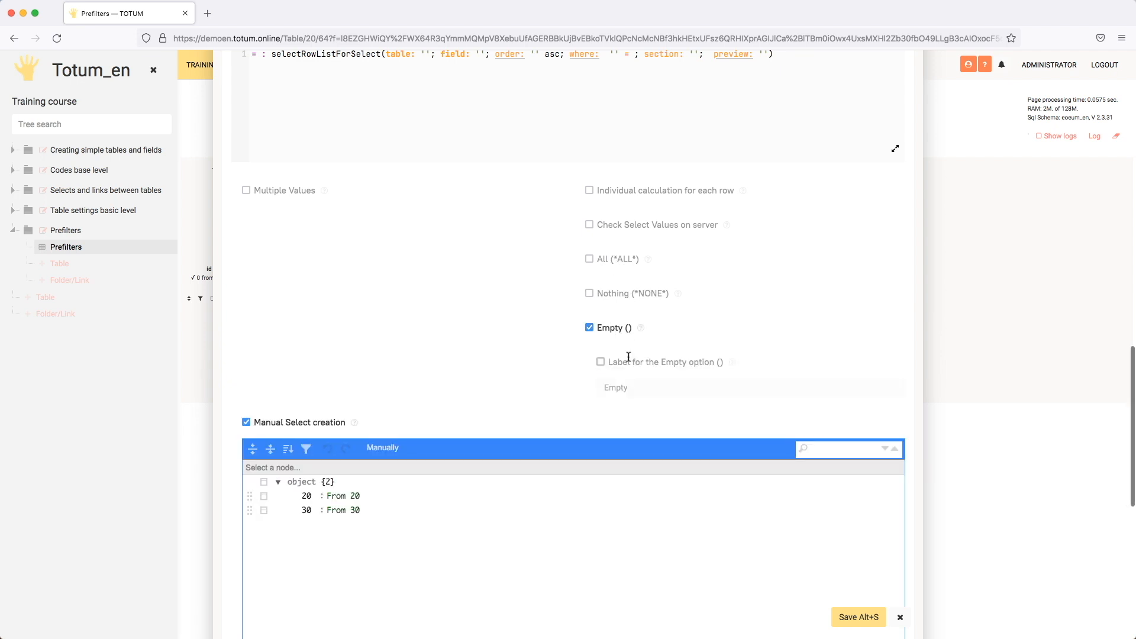
{"action": "left_click", "coordinate": [632, 361]}
{"action": "left_click_drag", "start_coordinate": [639, 385], "coordinate": [598, 386]}
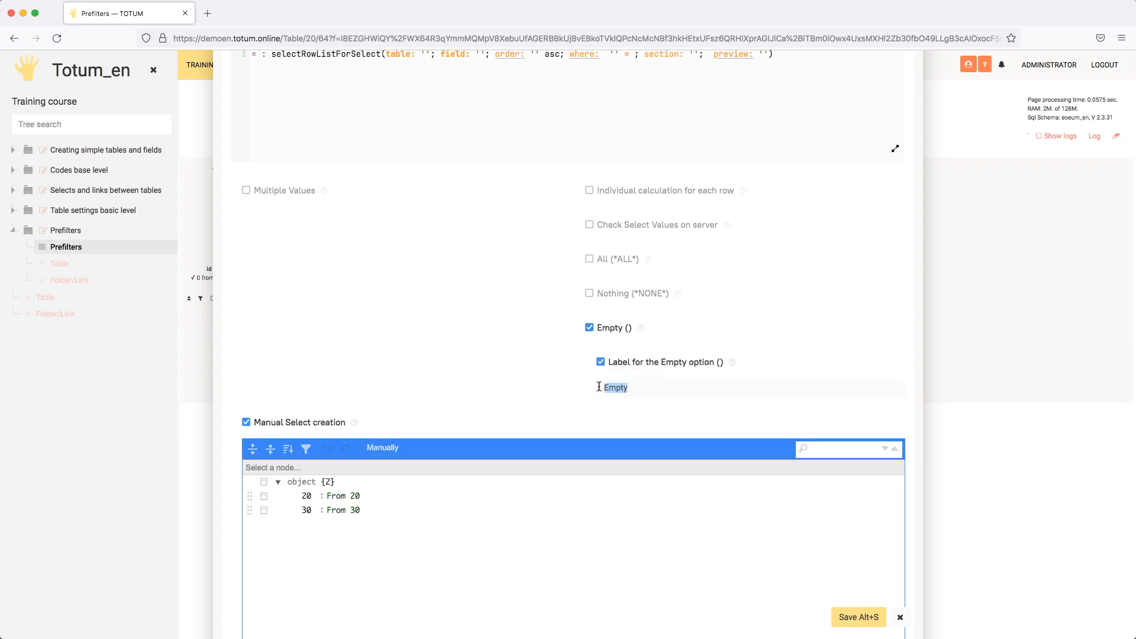
{"action": "type", "text": "All"}
{"action": "left_click", "coordinate": [859, 616]}
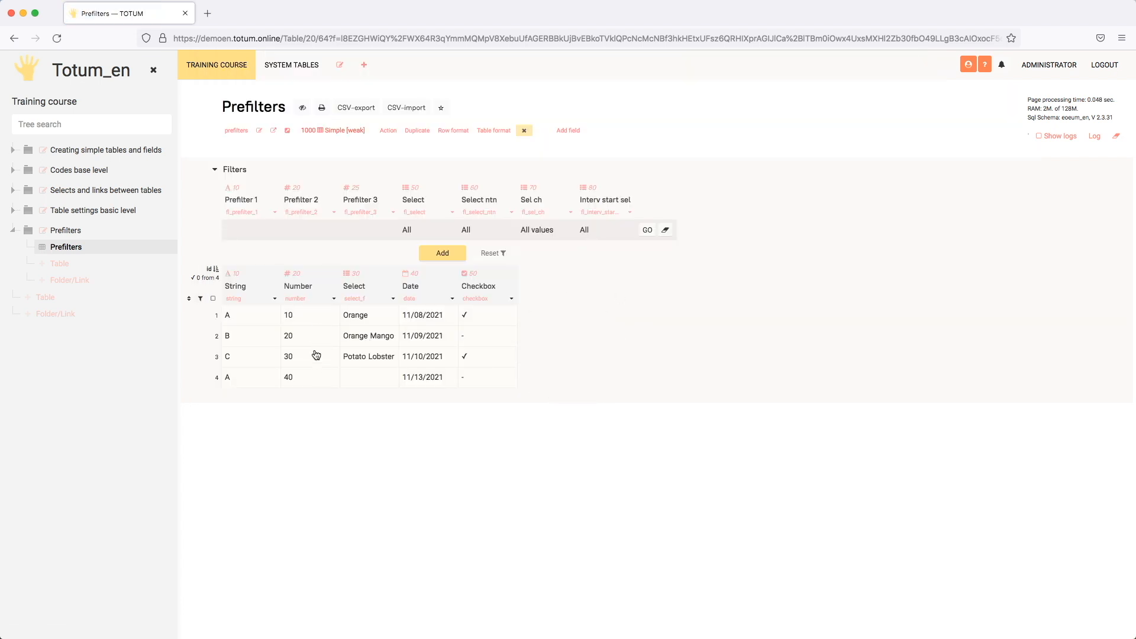
- Set the Interv start sel prefilter to From 20 and apply it to the table rows
{"action": "left_click", "coordinate": [604, 235]}
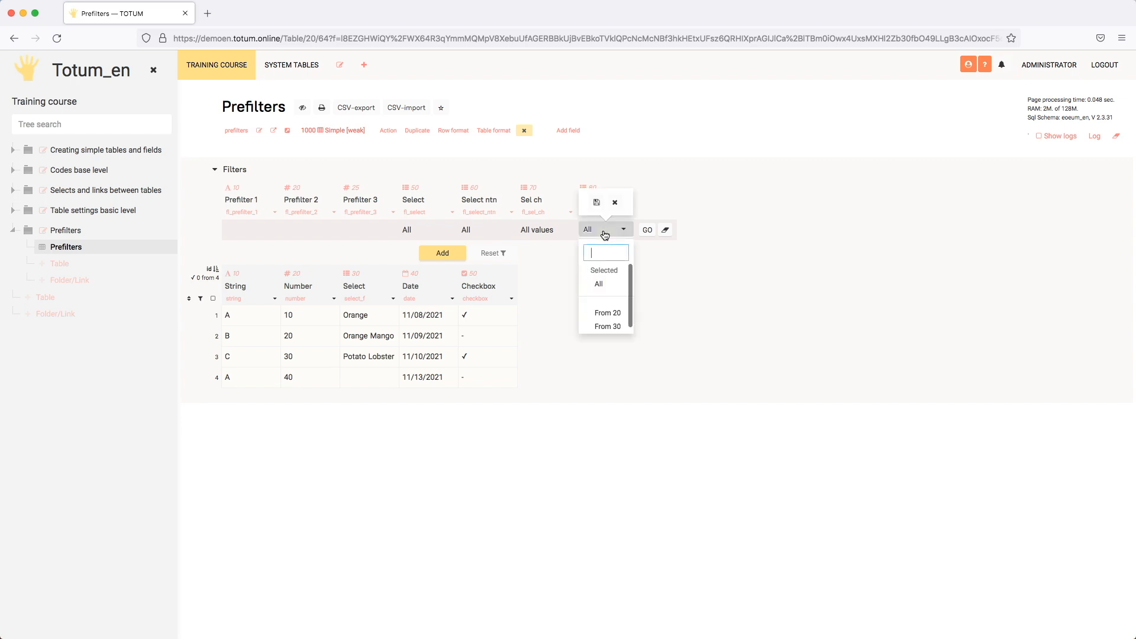
{"action": "left_click", "coordinate": [604, 314]}
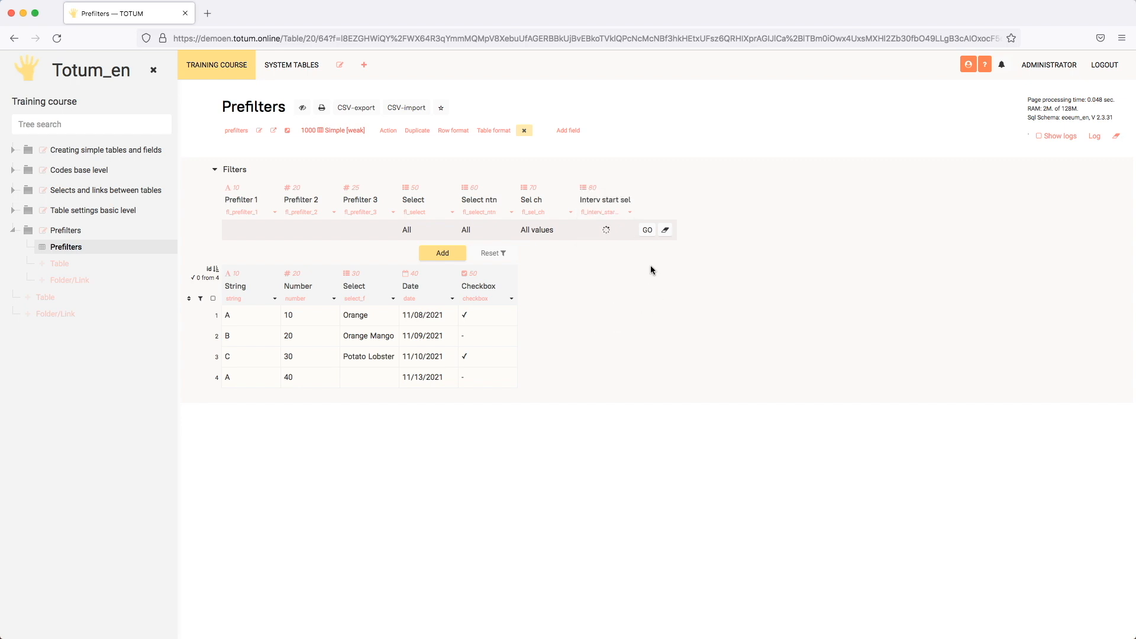
{"action": "left_click", "coordinate": [647, 229]}
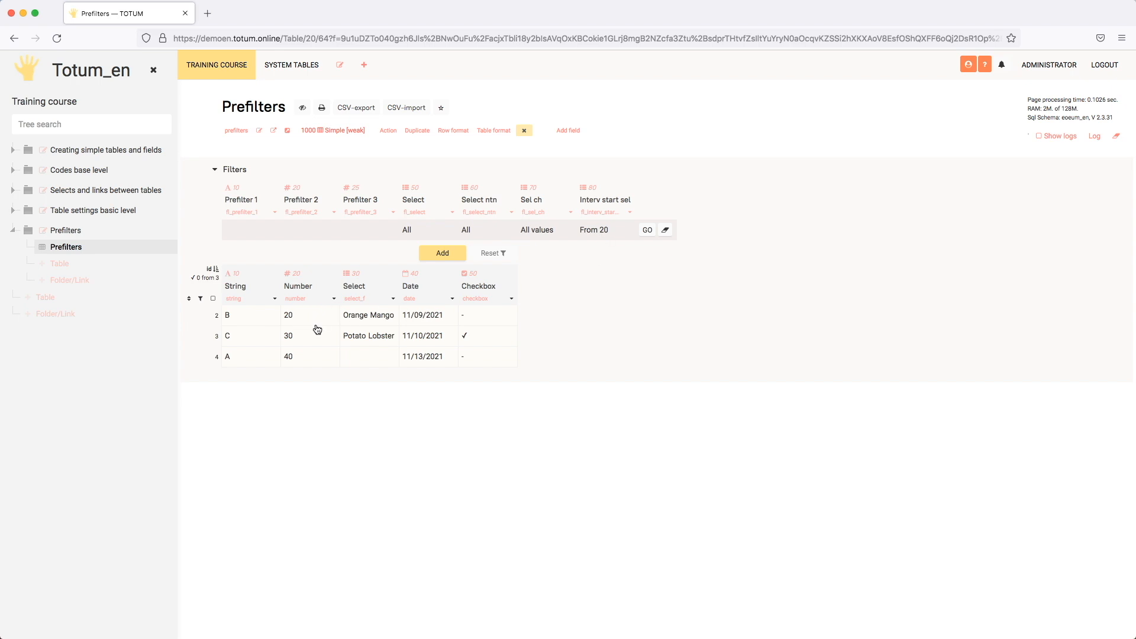
- Change the manual select keys of Interv start sel to 20.1 for From 20 and 30.1 for From 30, and save
{"action": "left_click", "coordinate": [629, 211]}
{"action": "scroll", "coordinate": [579, 407], "scroll_direction": "down", "scroll_amount": 20}
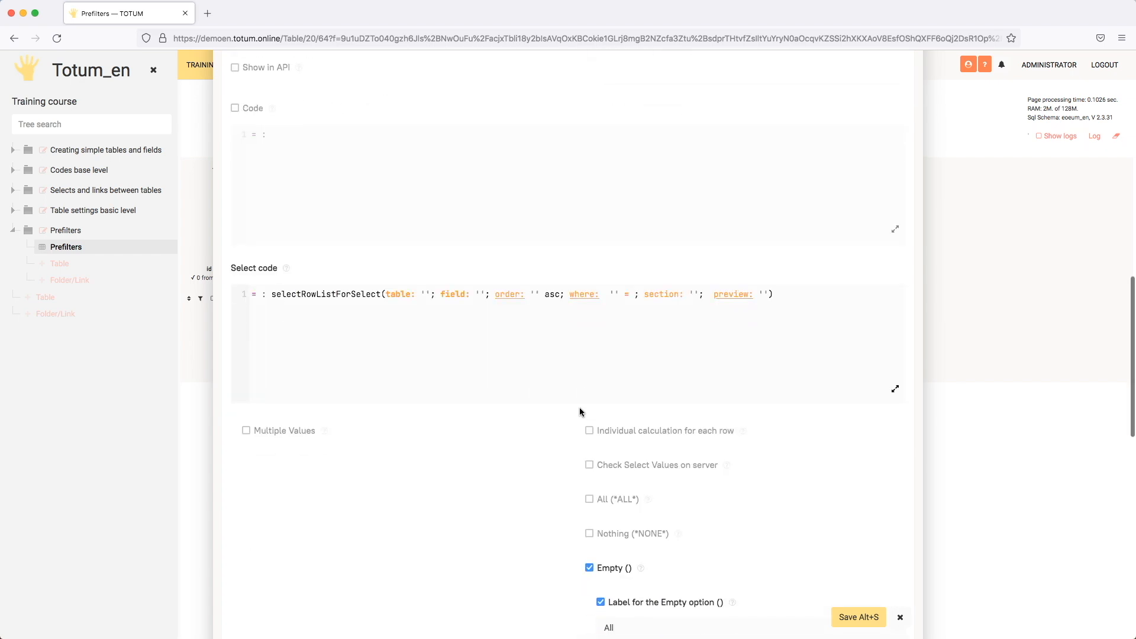
{"action": "left_click", "coordinate": [307, 257]}
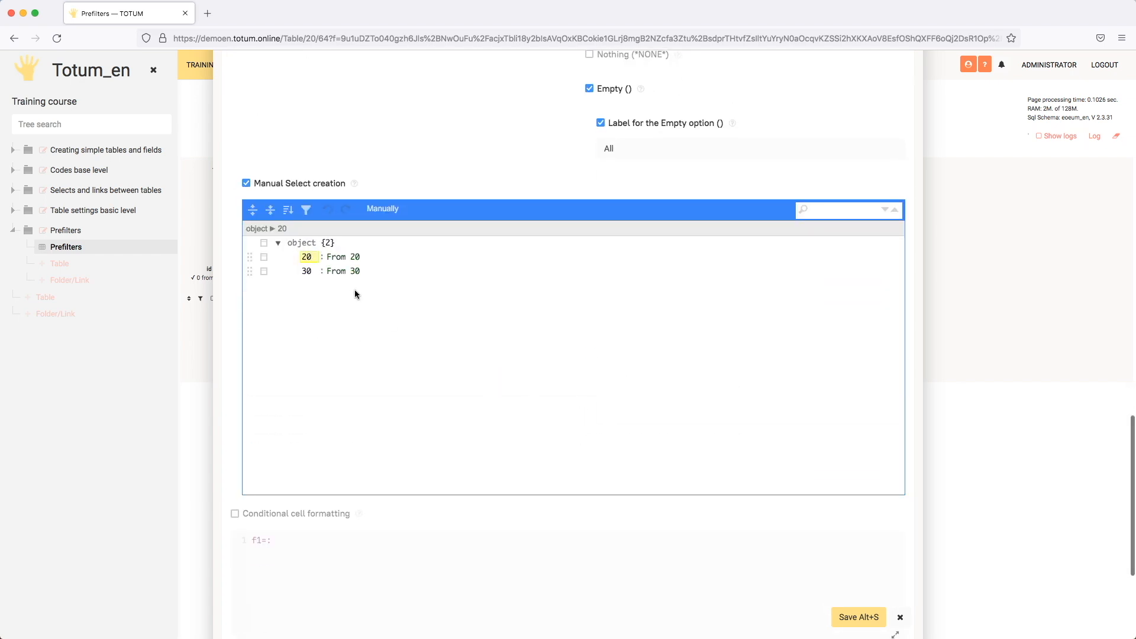
{"action": "type", "text": ".1"}
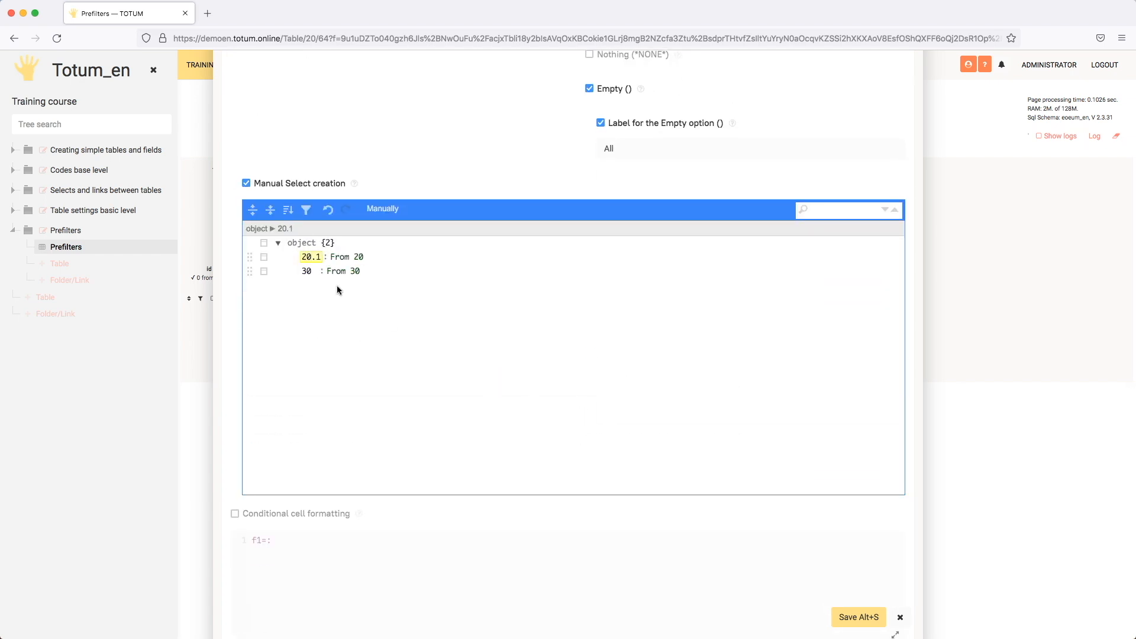
{"action": "left_click", "coordinate": [313, 271]}
{"action": "type", "text": ".1"}
{"action": "left_click", "coordinate": [858, 617]}
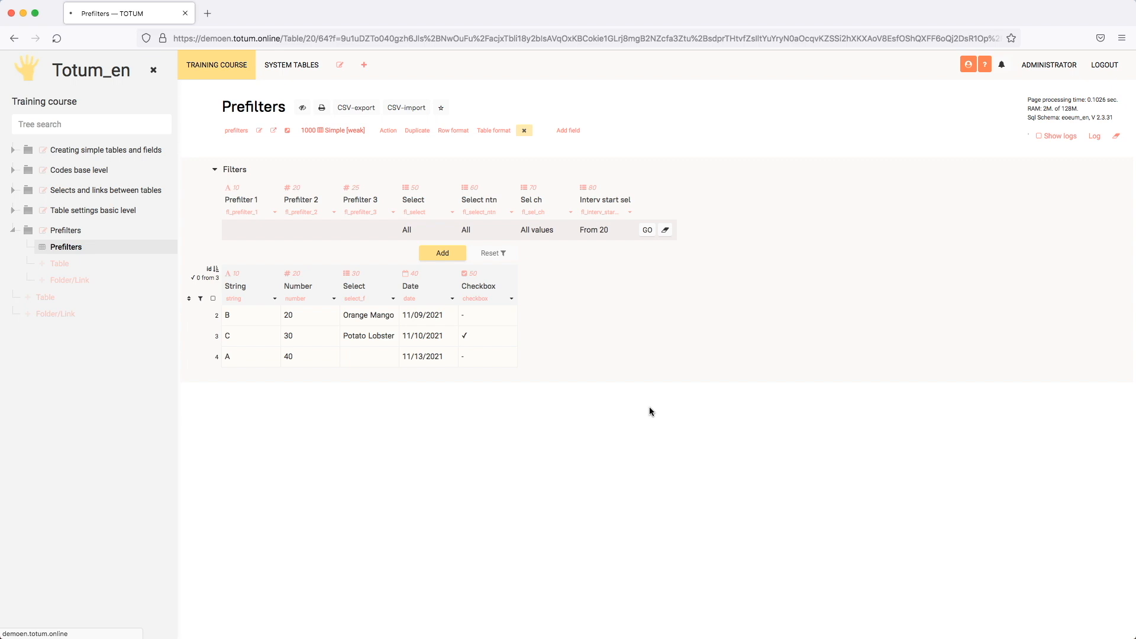
- Reselect From 20 in the Interv start sel prefilter to use its edited key
{"action": "left_click", "coordinate": [604, 236]}
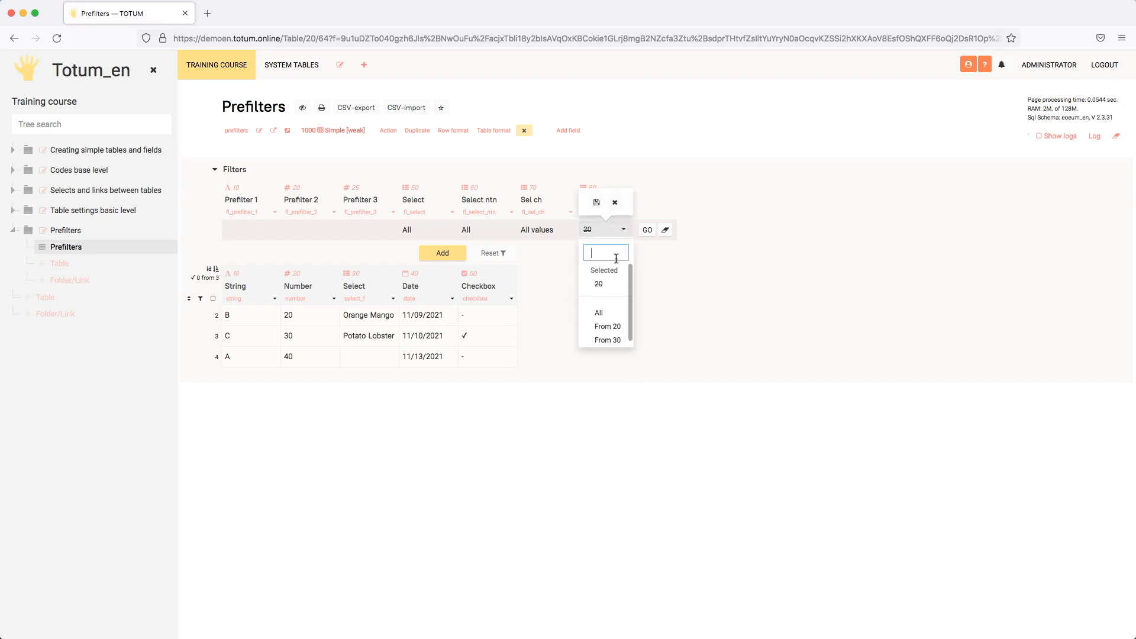
{"action": "left_click", "coordinate": [605, 327]}
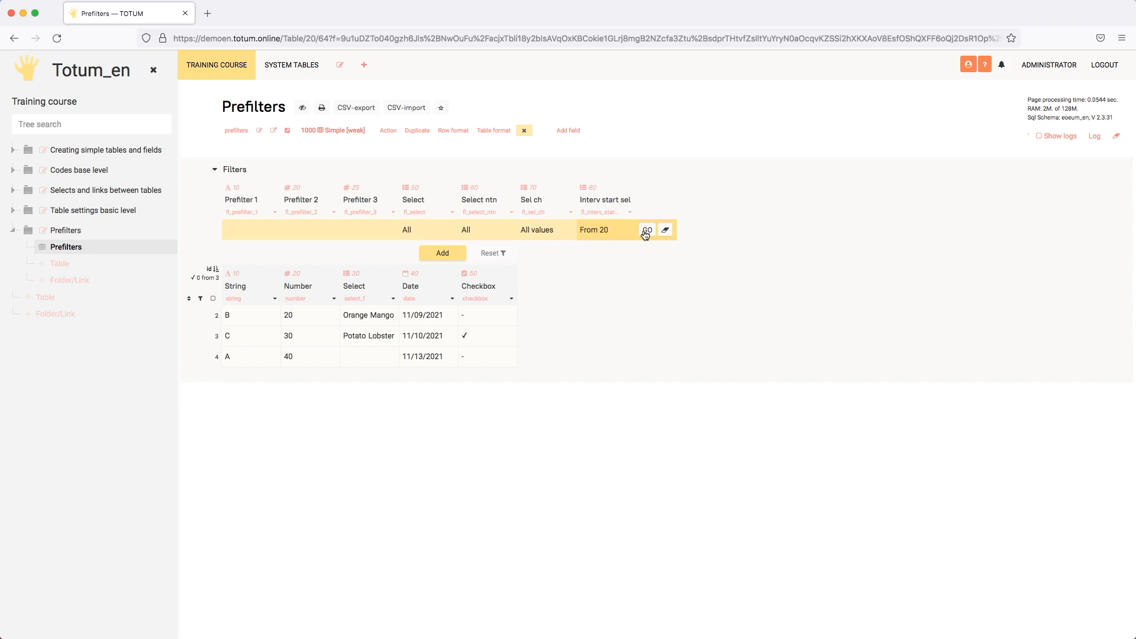